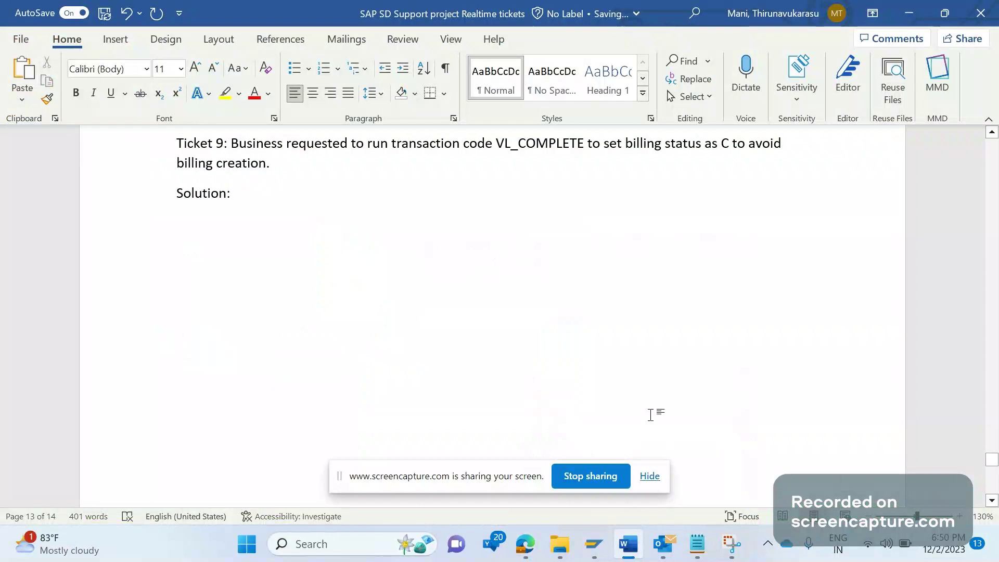
# Under Solution:, type 'Apply billing block in order/delivery' and 'reverse that PGI in tcode VL09'.
pyautogui.click(651, 476)
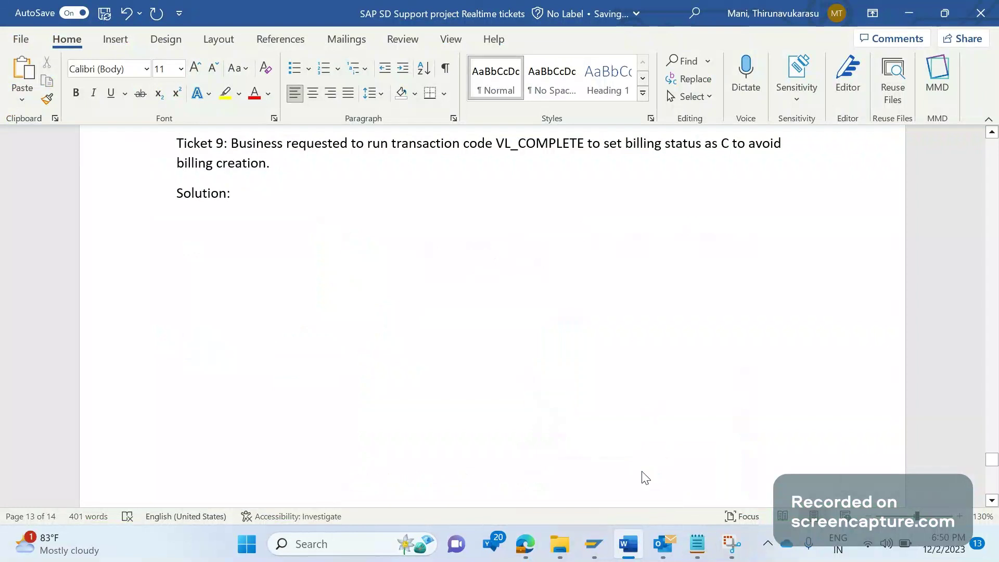
pyautogui.click(585, 410)
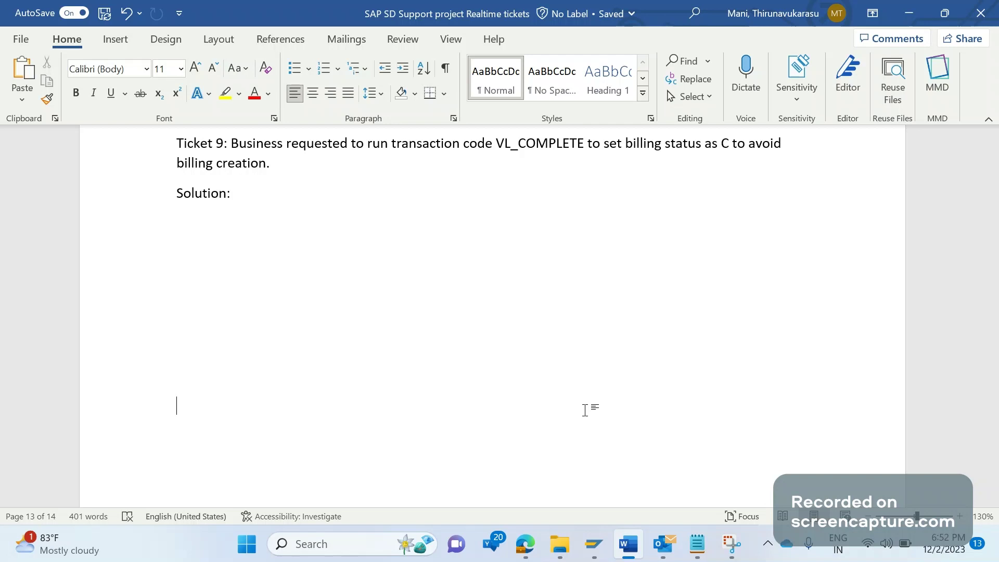
pyautogui.click(285, 215)
pyautogui.write('A')
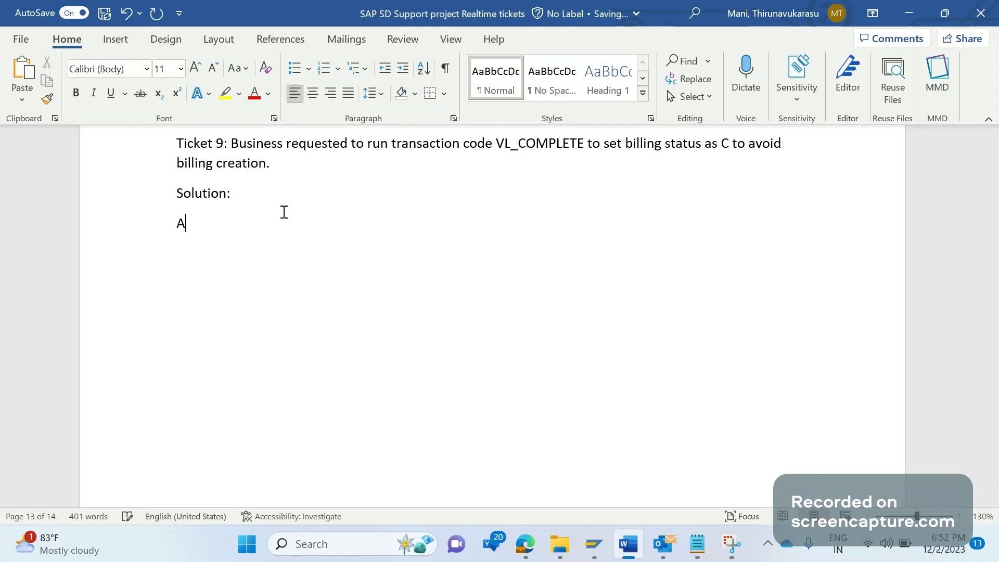
pyautogui.write('pply billing block')
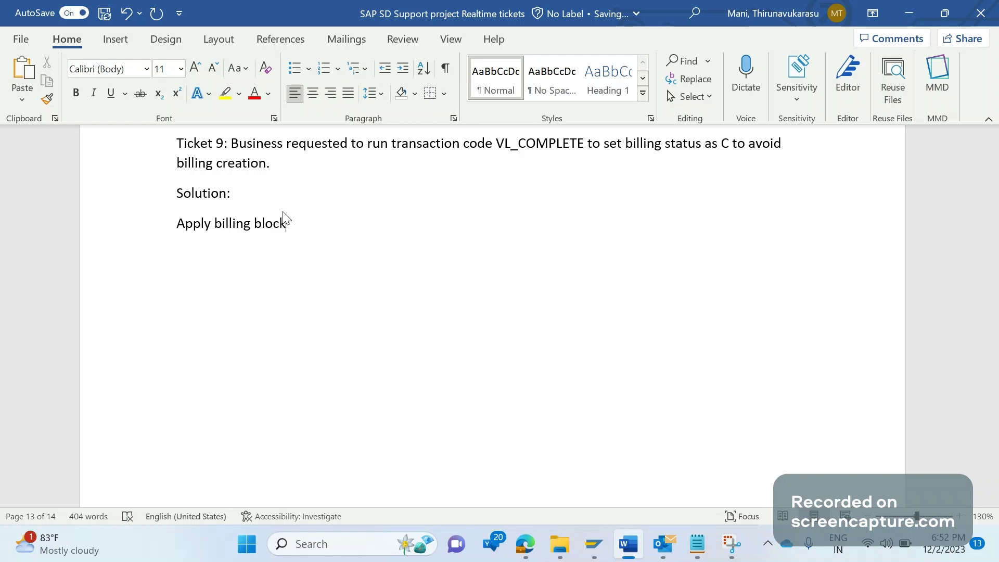
pyautogui.write(' in order/delivery')
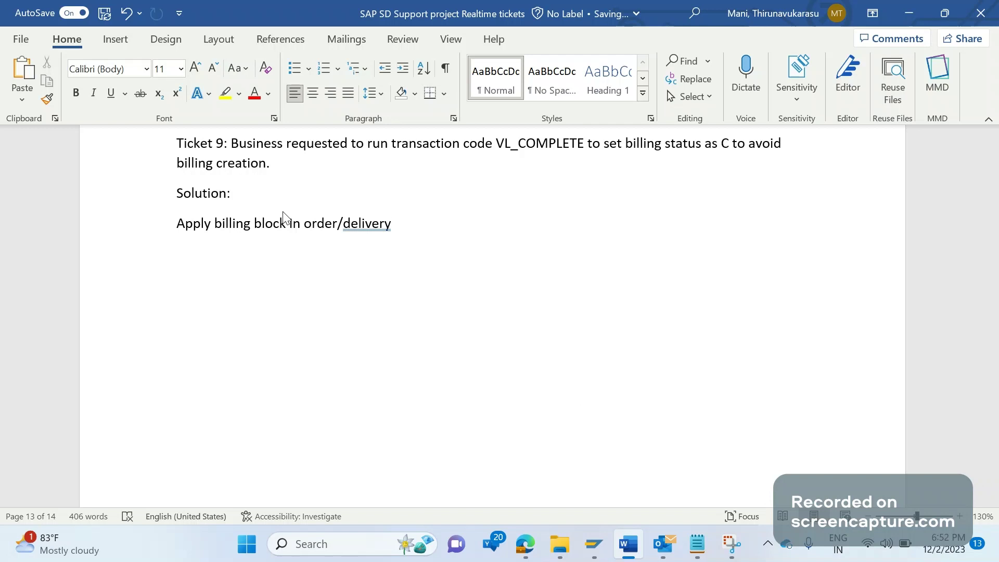
pyautogui.write('reverse that PGI ')
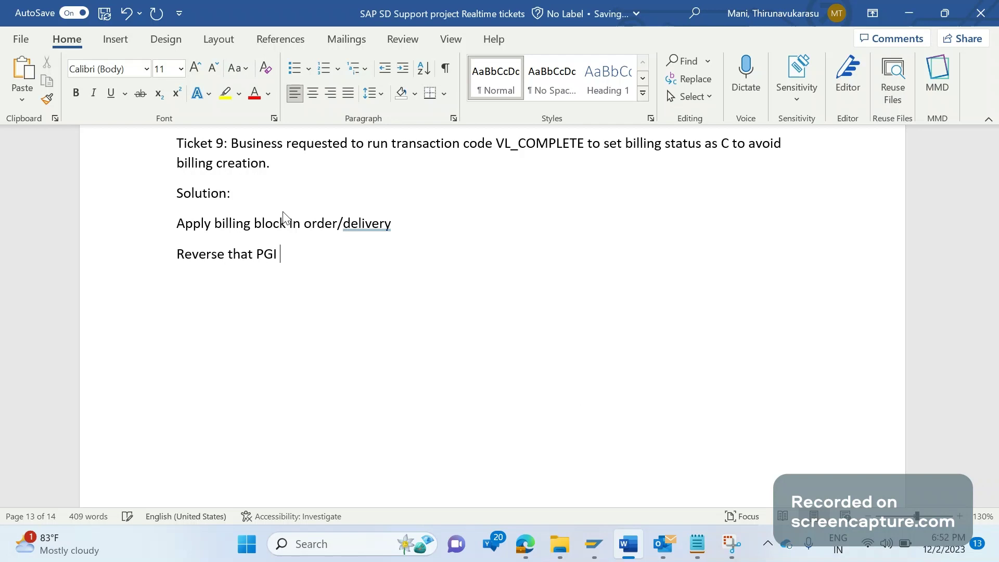
pyautogui.write('in tcode VL09')
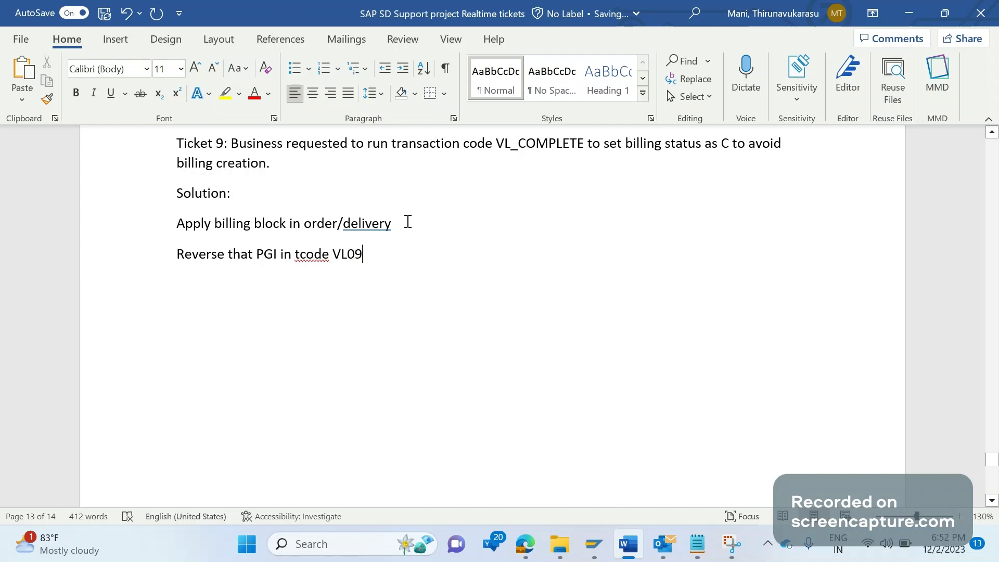
# Add a dash after 'delivery' in the billing block line.
pyautogui.moveTo(408, 221); pyautogui.dragTo(355, 216)
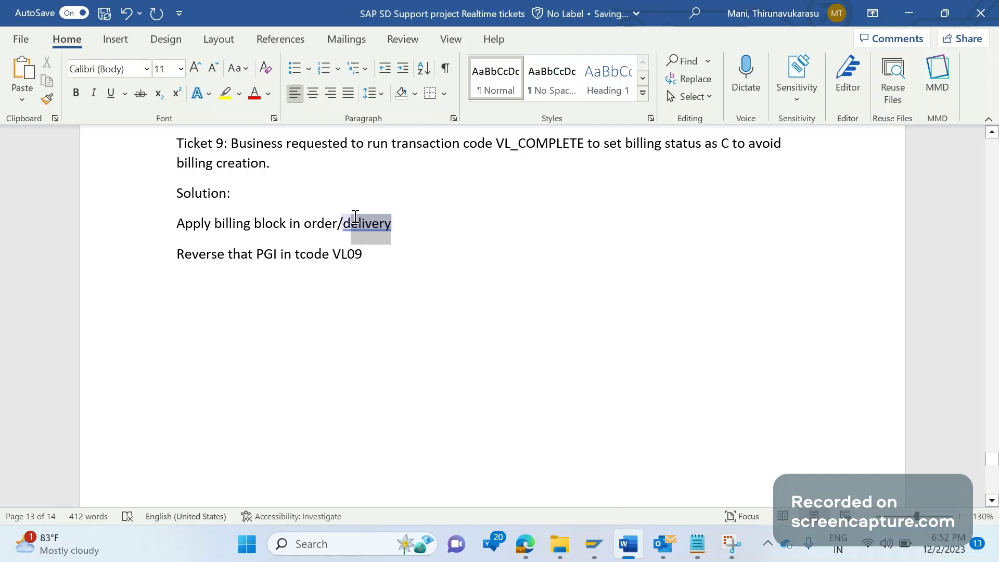
pyautogui.click(373, 268)
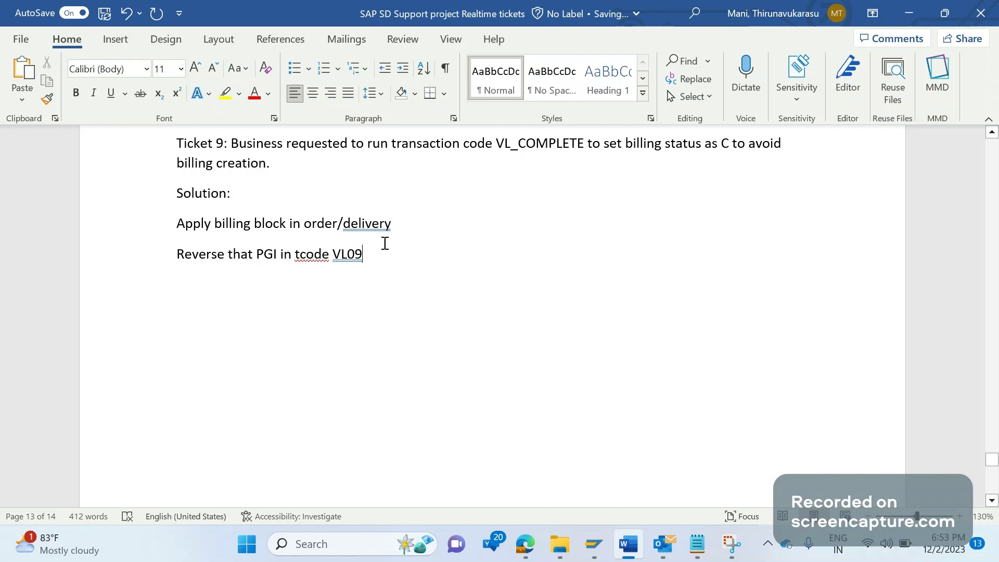
pyautogui.moveTo(402, 229); pyautogui.dragTo(354, 232)
pyautogui.click(406, 233)
pyautogui.write('-')
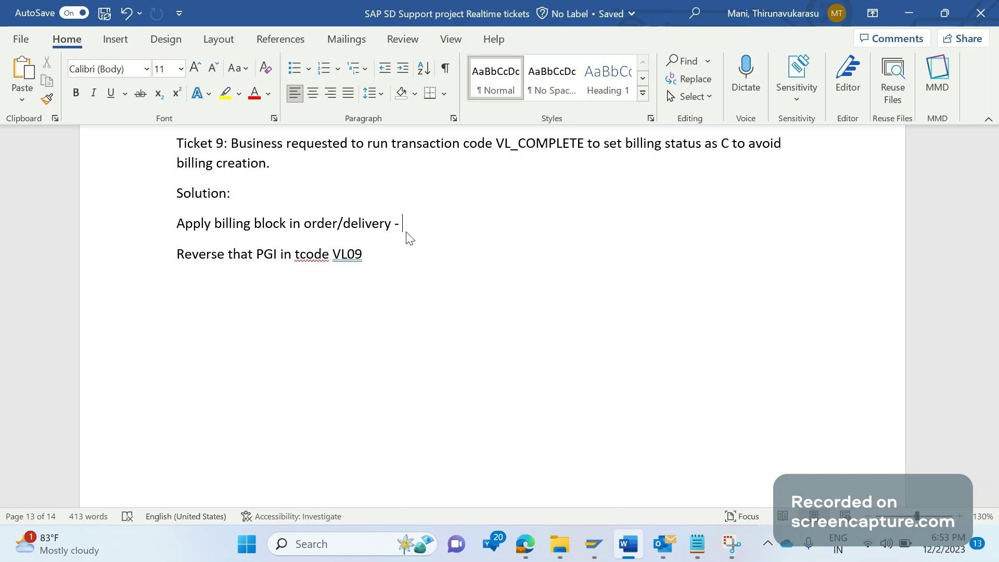
# Append 'chance of removal billing block -' to the billing block line.
pyautogui.write('chance to')
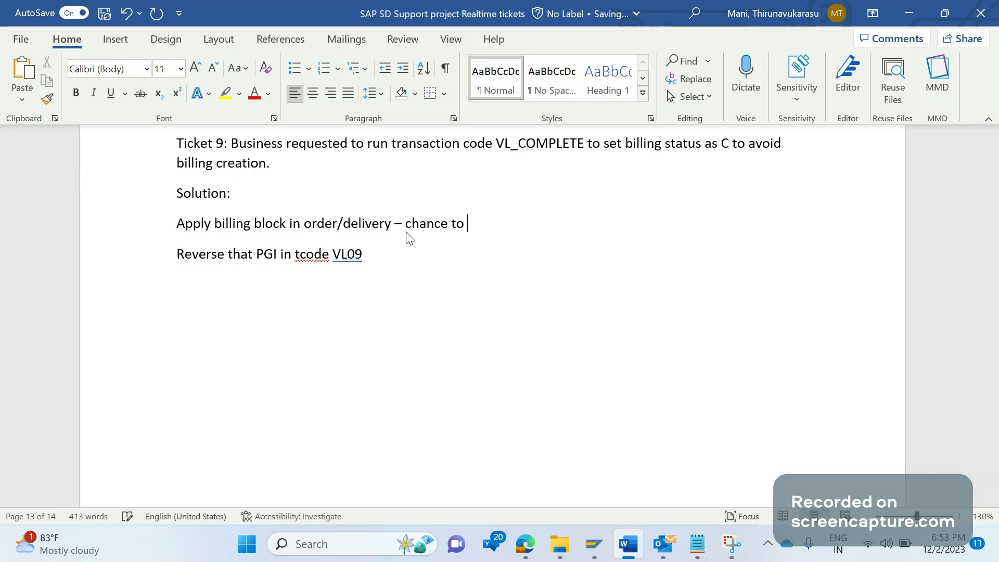
pyautogui.press('BackSpace')
pyautogui.press('BackSpace')
pyautogui.press('BackSpace')
pyautogui.write('of removal bill')
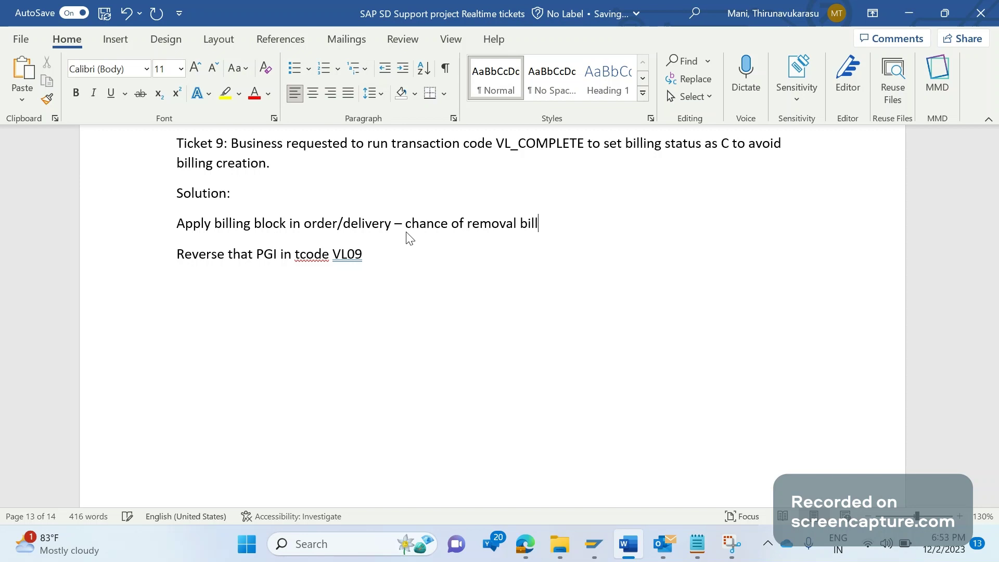
pyautogui.write('ing block')
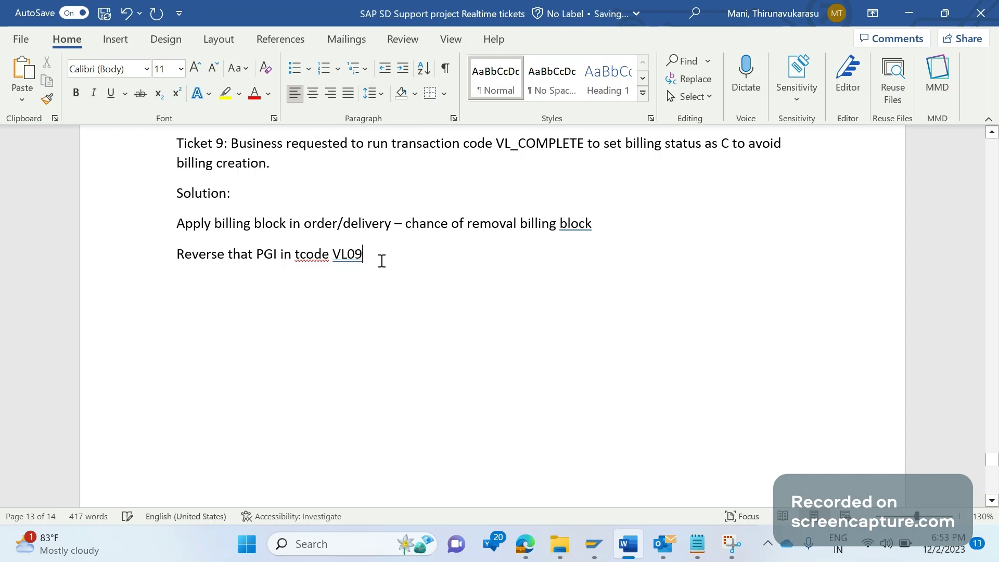
pyautogui.write(' -')
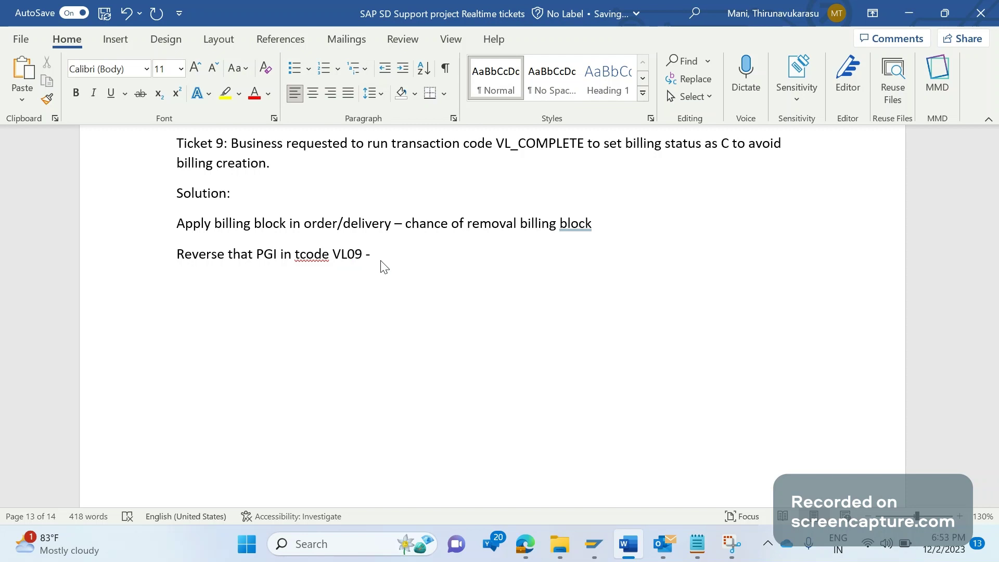
# Extend the VL09 line with 'and delete all the transactions - document flow will be removed'.
pyautogui.press('BackSpace')
pyautogui.write('a')
pyautogui.write('nd delt3')
pyautogui.press('BackSpace')
pyautogui.write('ete')
pyautogui.press('BackSpace')
pyautogui.press('BackSpace')
pyautogui.press('BackSpace')
pyautogui.press('BackSpace')
pyautogui.press('BackSpace')
pyautogui.press('BackSpace')
pyautogui.write('ete all the tra')
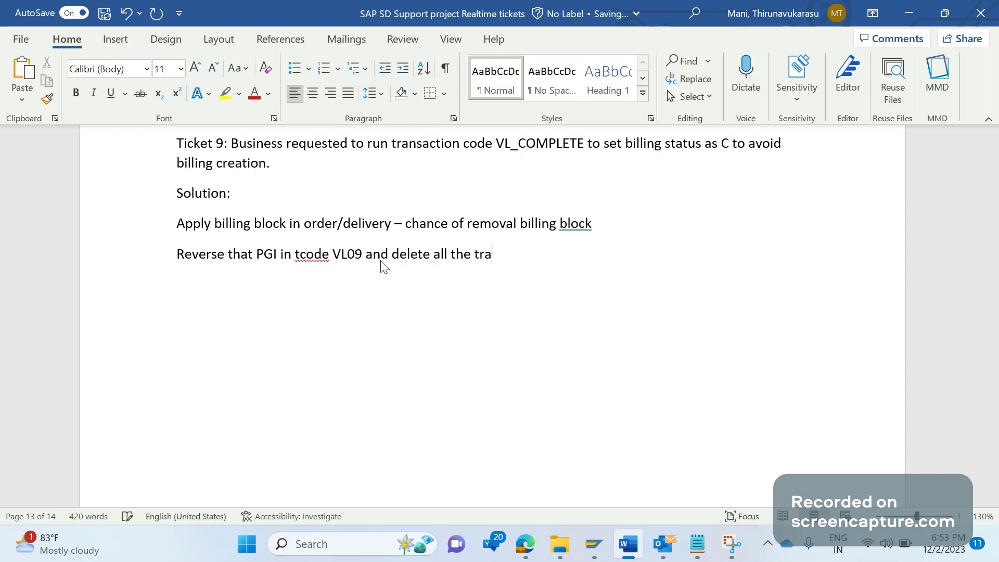
pyautogui.write('nsactions -')
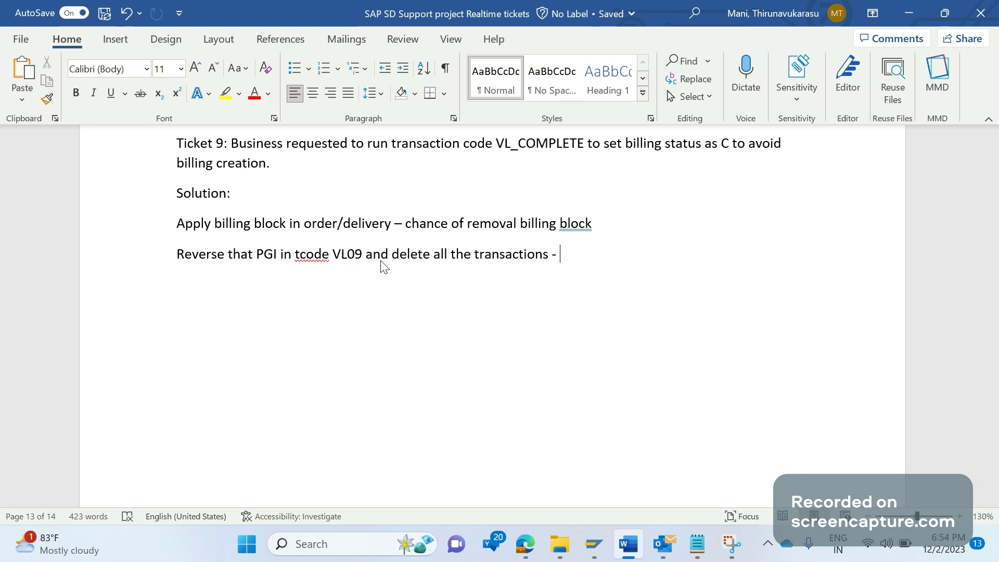
pyautogui.write('document ')
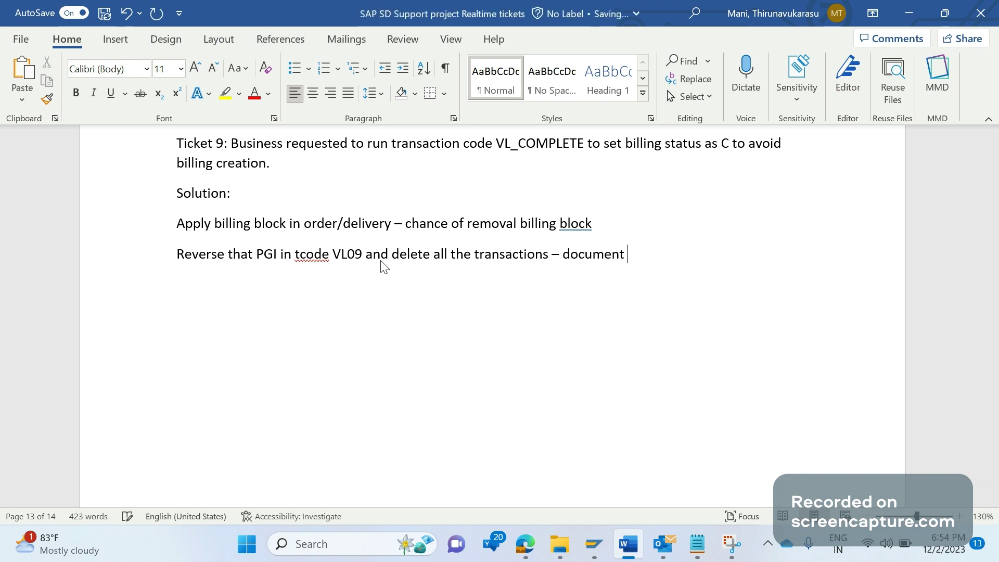
pyautogui.write('flow will be removed')
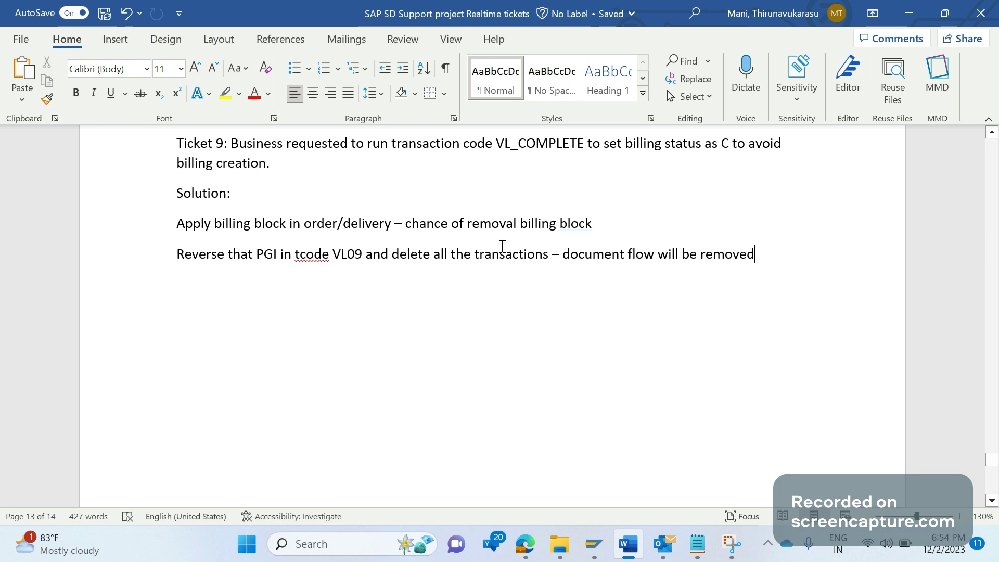
pyautogui.moveTo(770, 256); pyautogui.dragTo(634, 234)
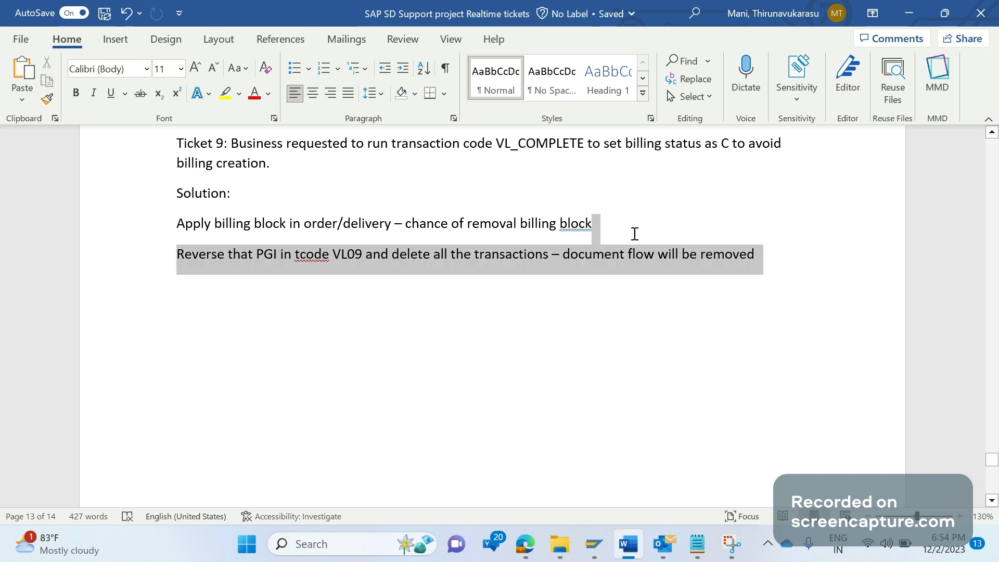
pyautogui.click(653, 306)
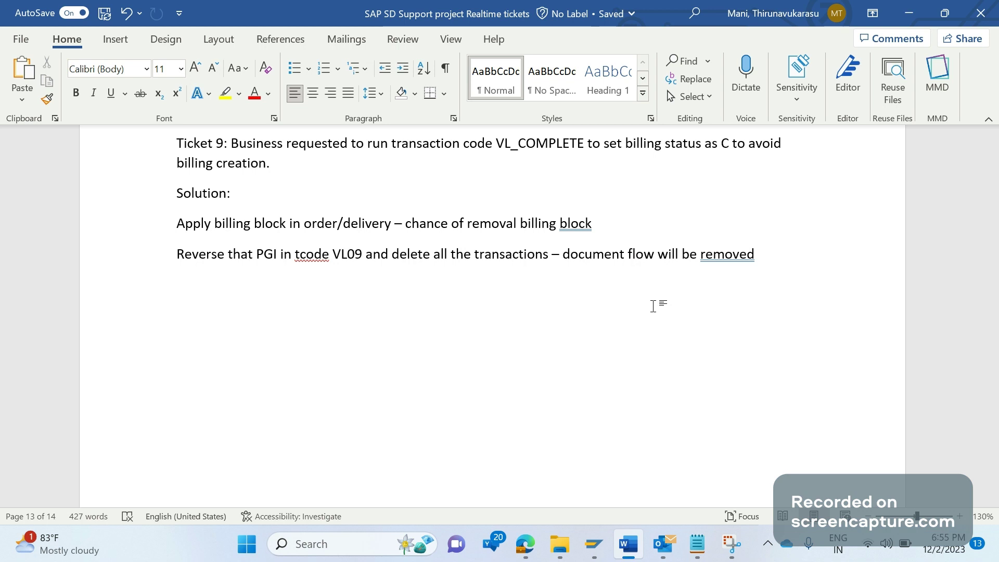
# Type 'complete status (C) few fields', undoing the automatic © replacement.
pyautogui.write('compl')
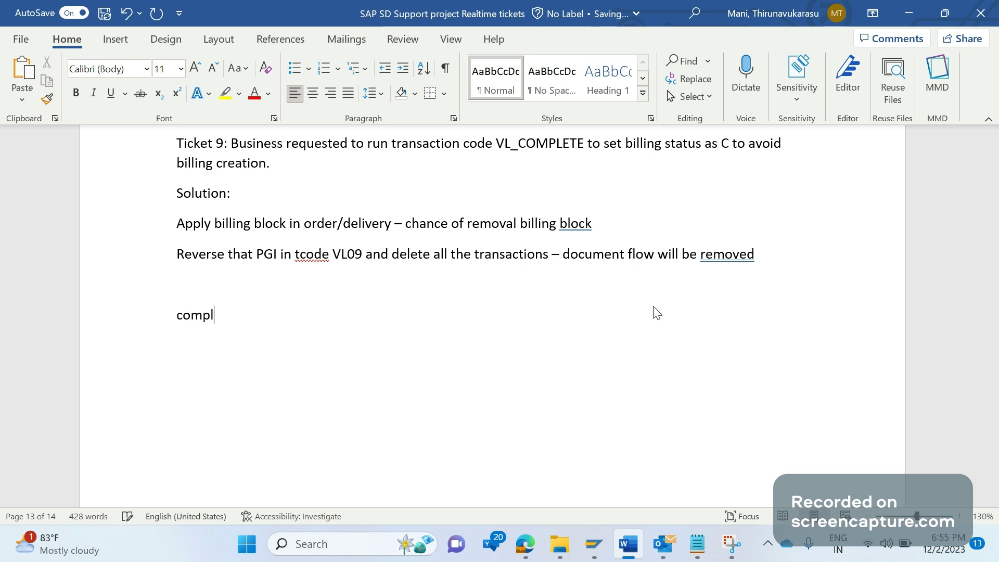
pyautogui.write('ete stat')
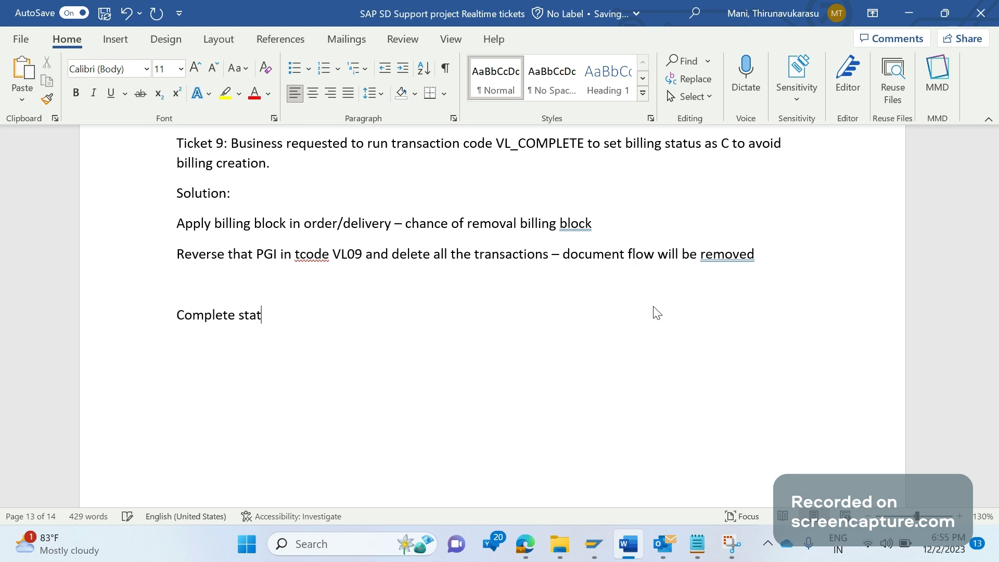
pyautogui.write('us few fields')
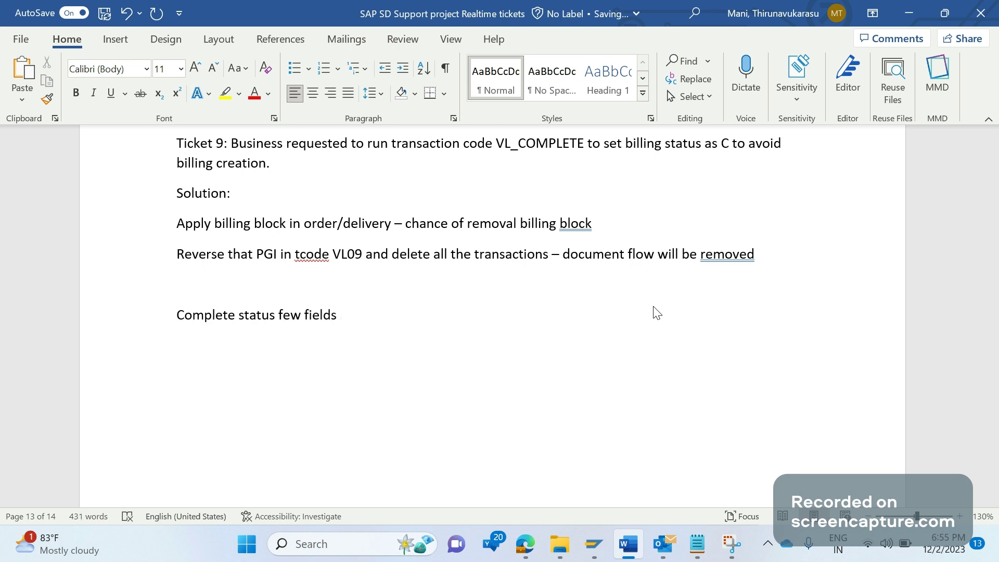
pyautogui.click(272, 315)
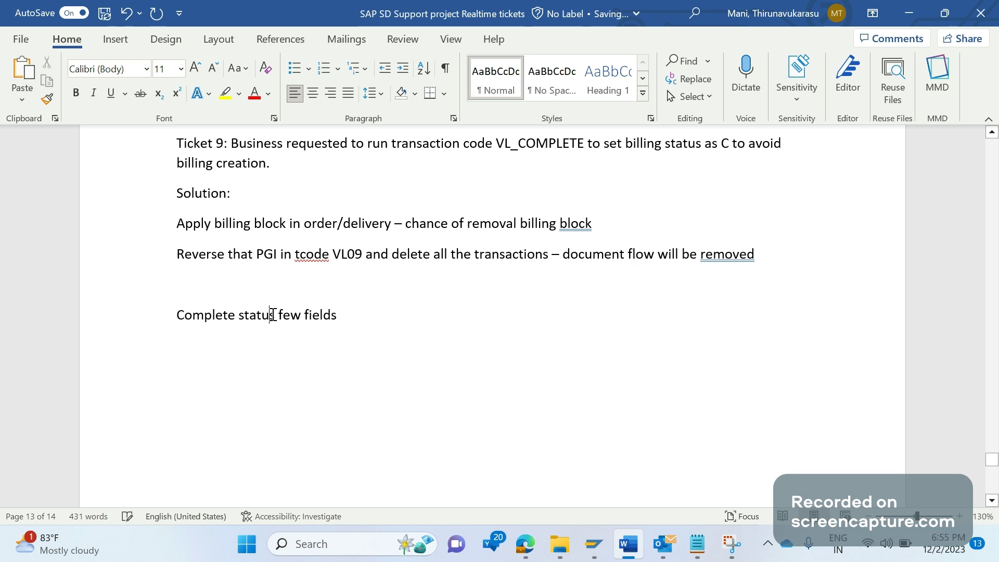
pyautogui.write('(C ')
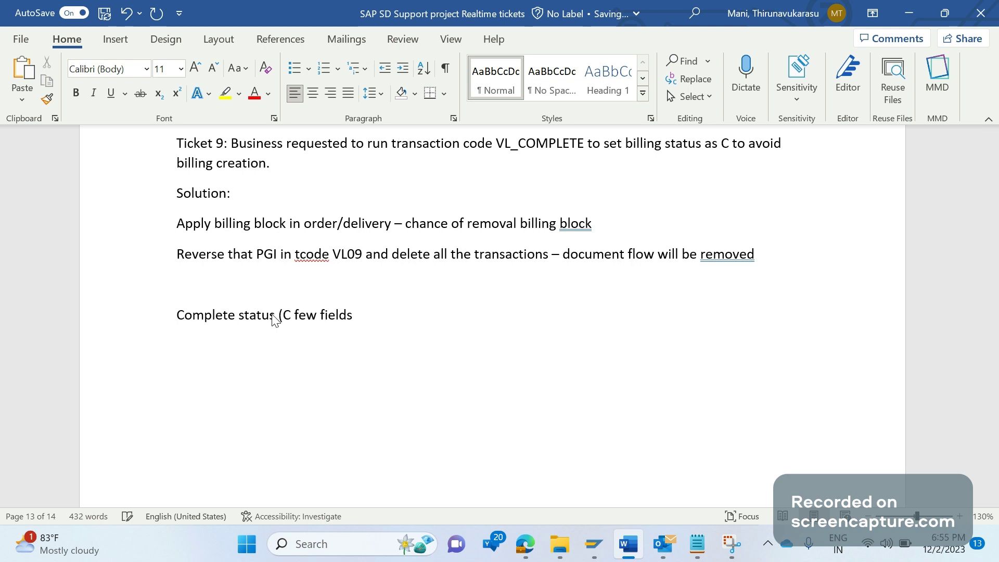
pyautogui.write(')')
pyautogui.hotkey('ctrl', 'z')
pyautogui.press('BackSpace')
pyautogui.write(')')
# Remove the blank line above the status line and start a new line below it.
pyautogui.click(257, 280)
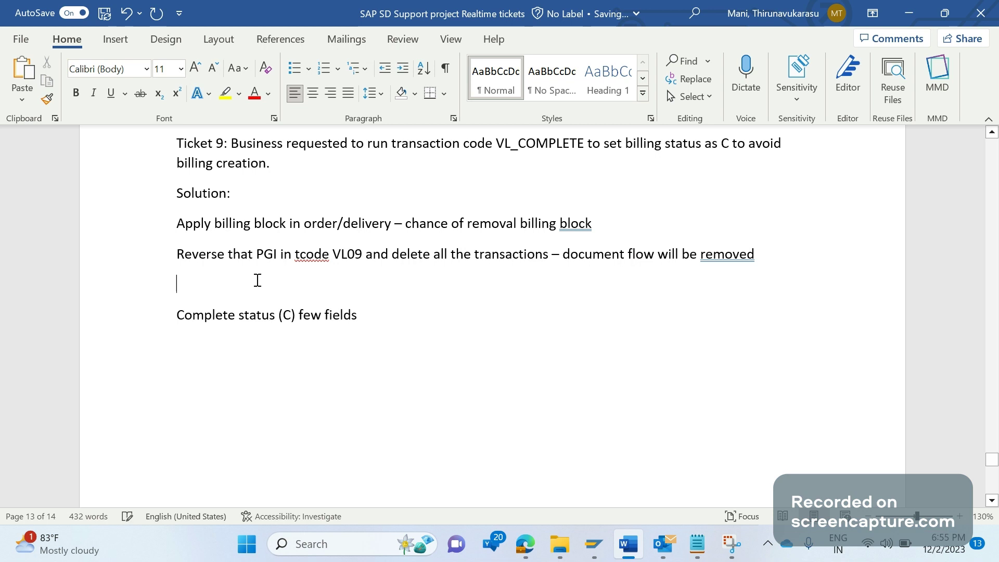
pyautogui.press('Delete')
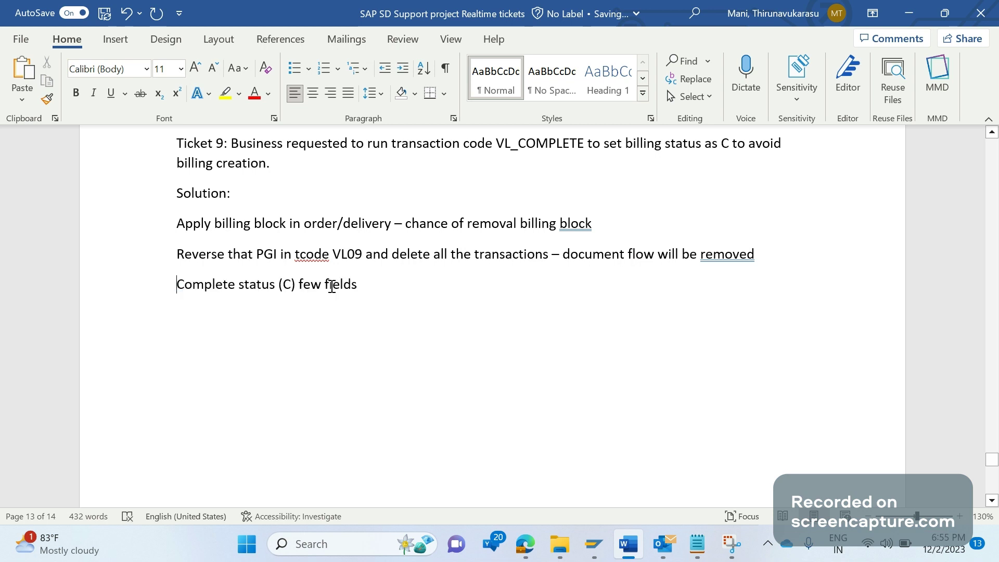
pyautogui.click(374, 284)
pyautogui.press('Return')
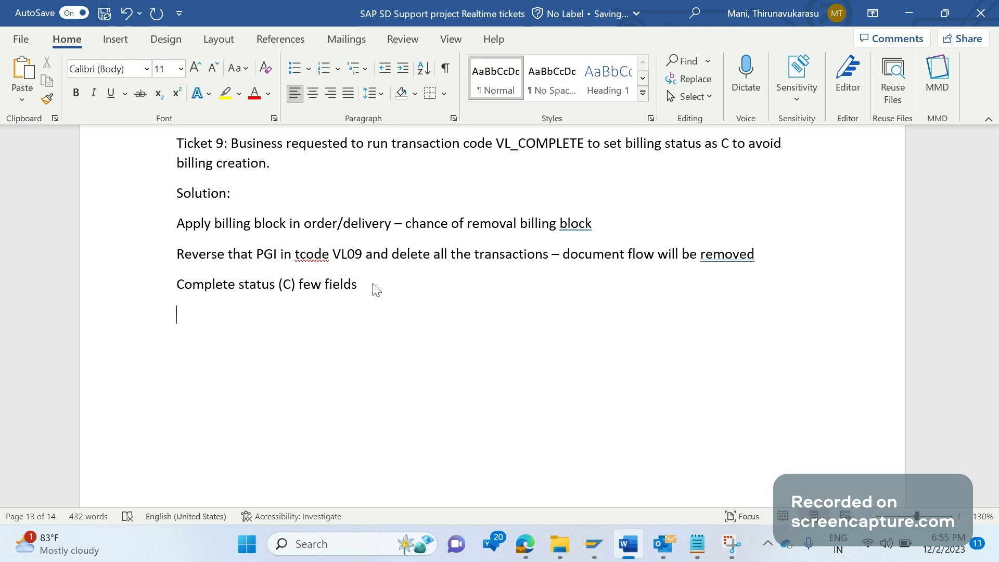
# Type GBSTK, KOSTK, WBSTK, TRSTA, LVSTK, KOQUK, PKSTK, PDSTK and FKSTK in capitals, one per line.
pyautogui.write('gbstk')
pyautogui.press('BackSpace')
pyautogui.press('BackSpace')
pyautogui.press('BackSpace')
pyautogui.press('BackSpace')
pyautogui.press('BackSpace')
pyautogui.write('GBSTK')
pyautogui.press('Return')
pyautogui.write('KOSTK')
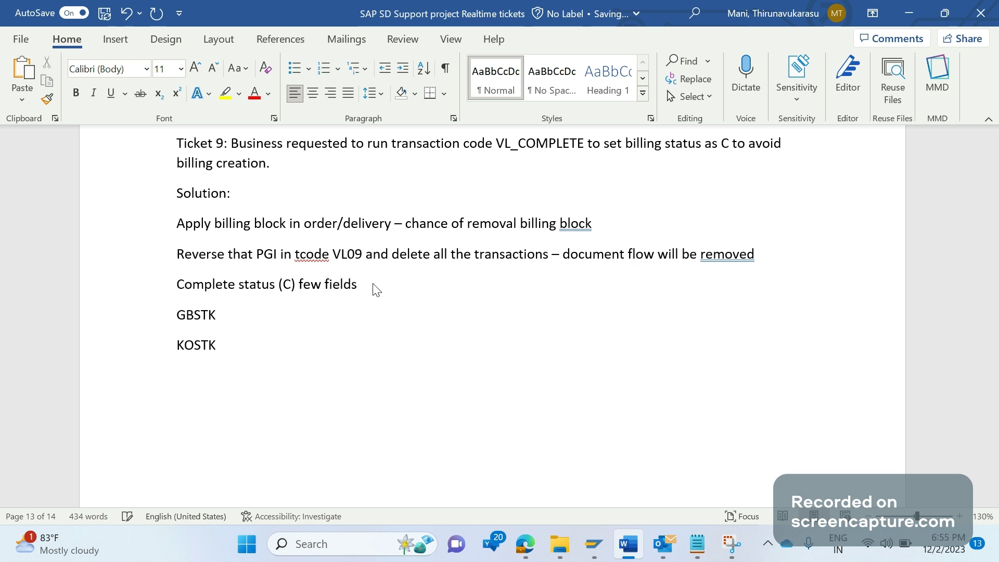
pyautogui.press('Return')
pyautogui.write('WBSTK')
pyautogui.press('Return')
pyautogui.write('TRSTA')
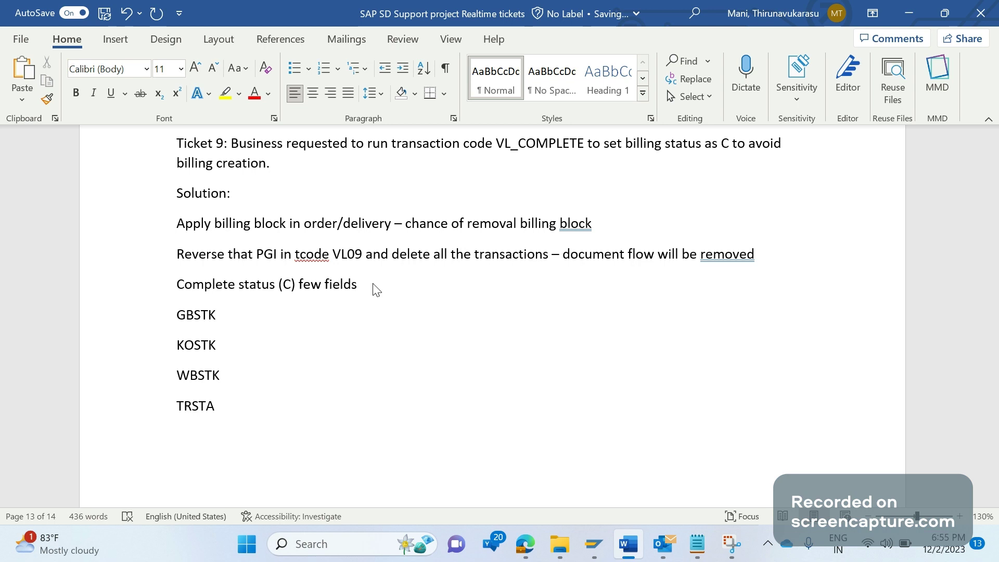
pyautogui.press('Return')
pyautogui.write('LVSTK')
pyautogui.press('Return')
pyautogui.write('KOQU')
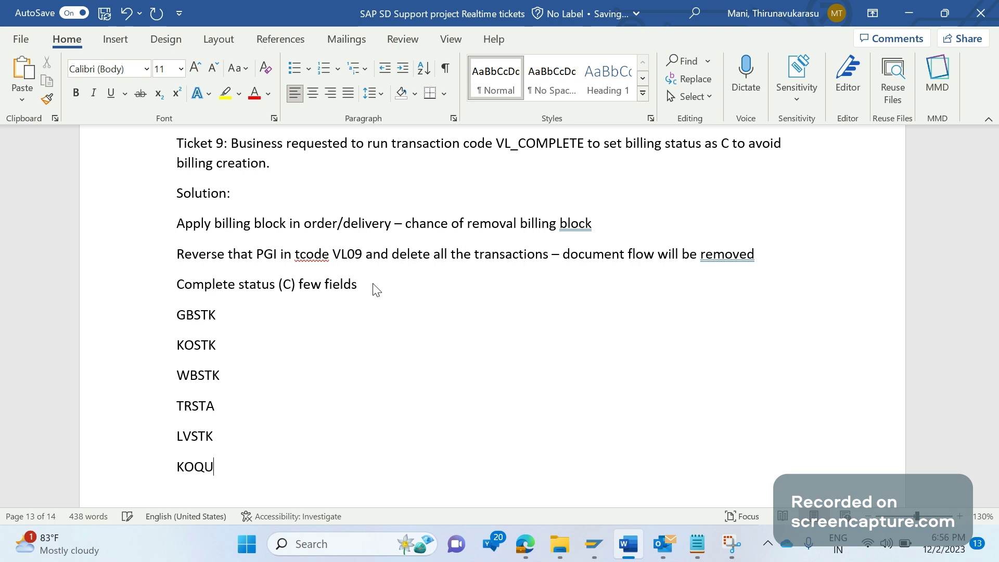
pyautogui.write('K')
pyautogui.press('Return')
pyautogui.write('PKSTK')
pyautogui.press('Return')
pyautogui.press('Return')
pyautogui.press('Return')
pyautogui.press('Return')
pyautogui.press('Return')
pyautogui.write('PDS')
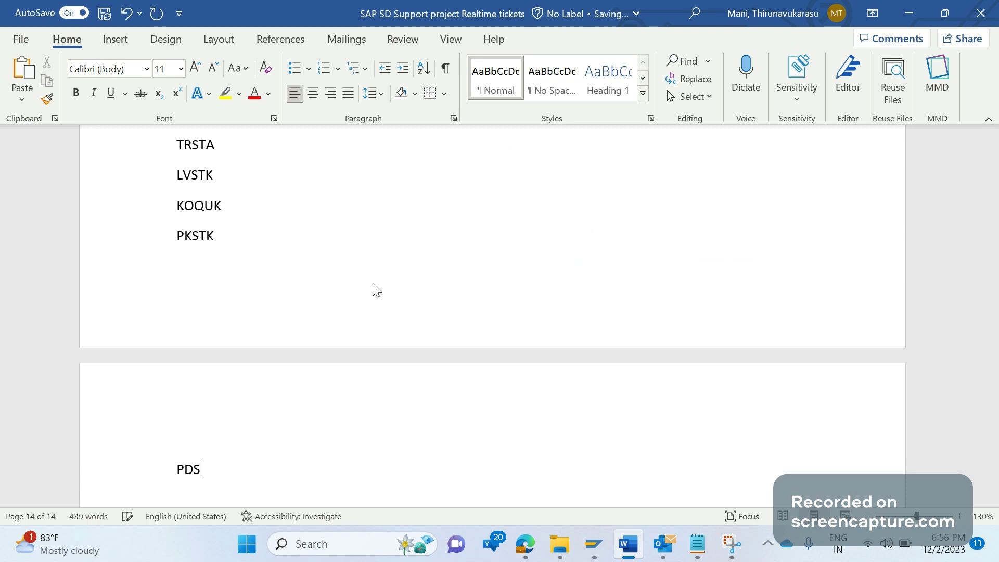
pyautogui.write('TK')
pyautogui.press('Return')
pyautogui.write('FKSTK')
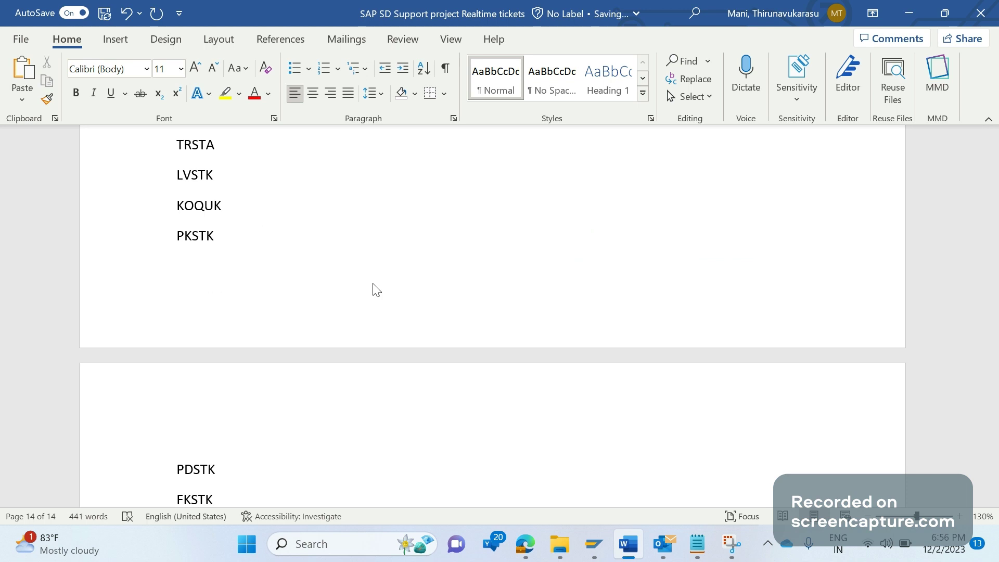
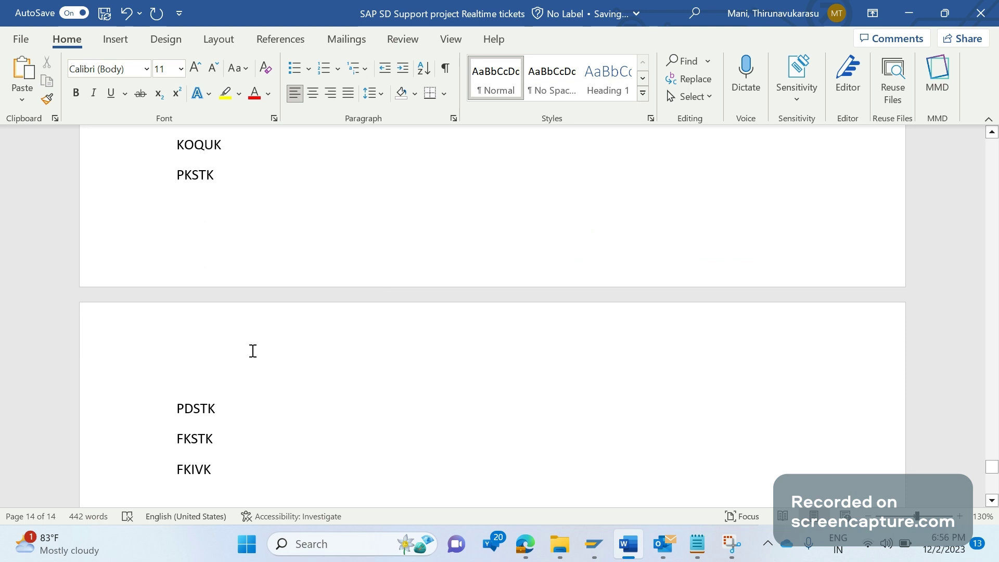
pyautogui.moveTo(261, 460); pyautogui.dragTo(183, 267)
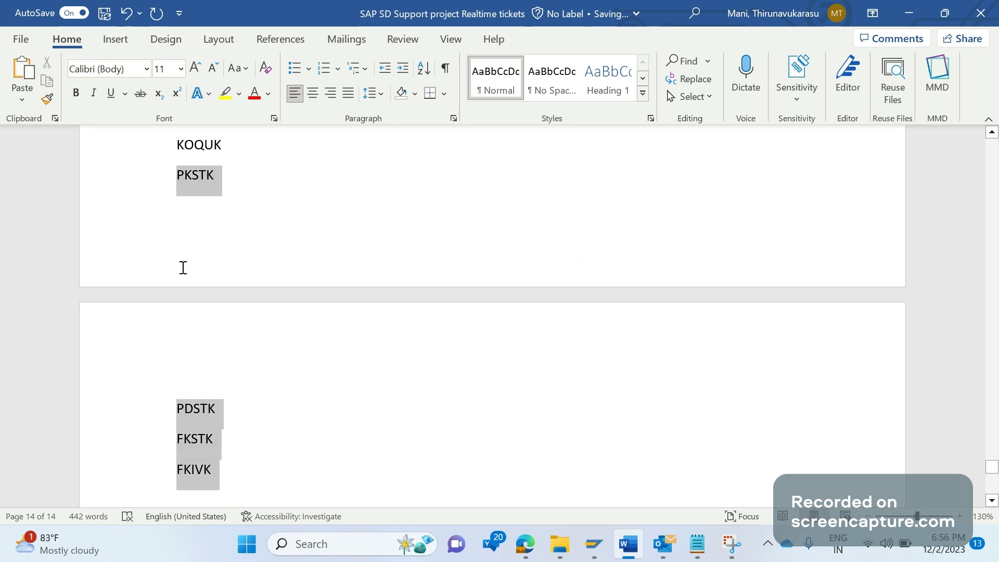
pyautogui.moveTo(169, 178); pyautogui.dragTo(179, 121)
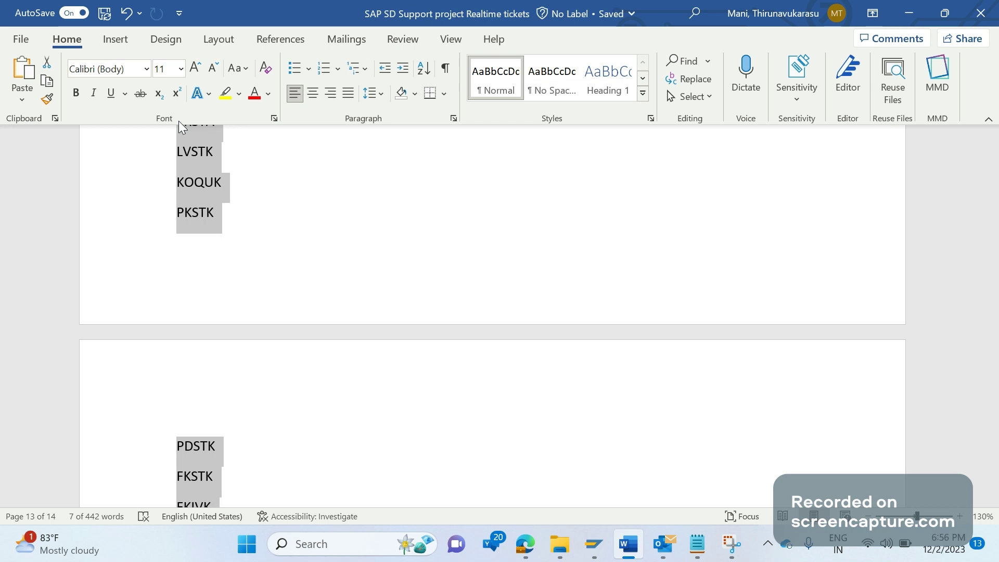
pyautogui.click(222, 499)
pyautogui.moveTo(222, 498); pyautogui.dragTo(174, 157)
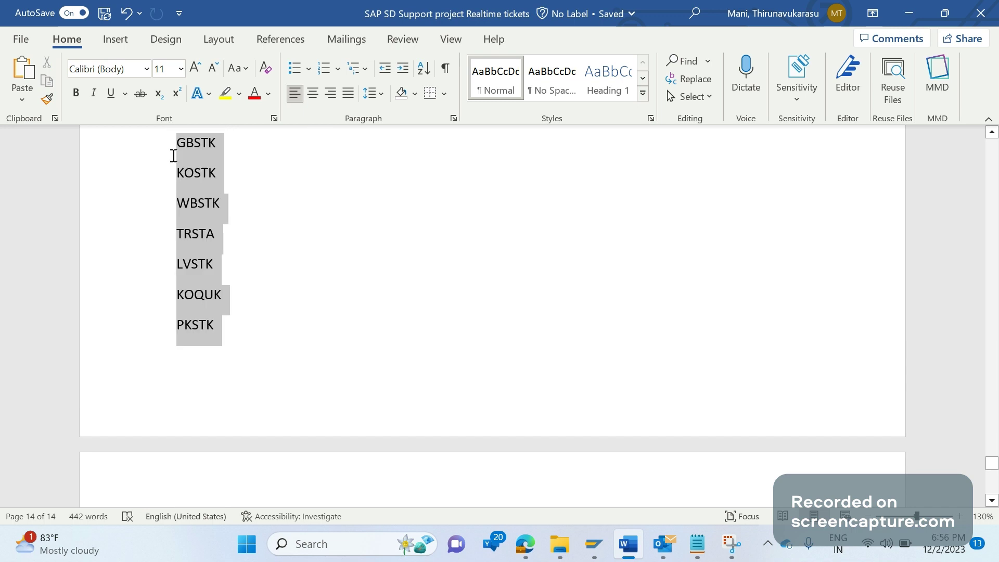
pyautogui.click(340, 322)
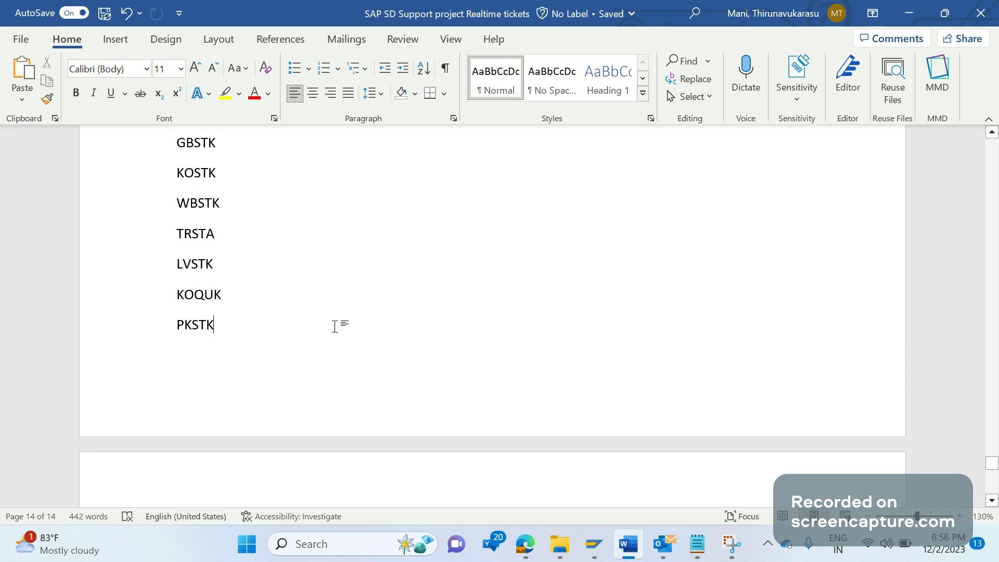
# Dismiss the broken-connection error and start the logon to ECC from SAP Logon.
pyautogui.click(593, 547)
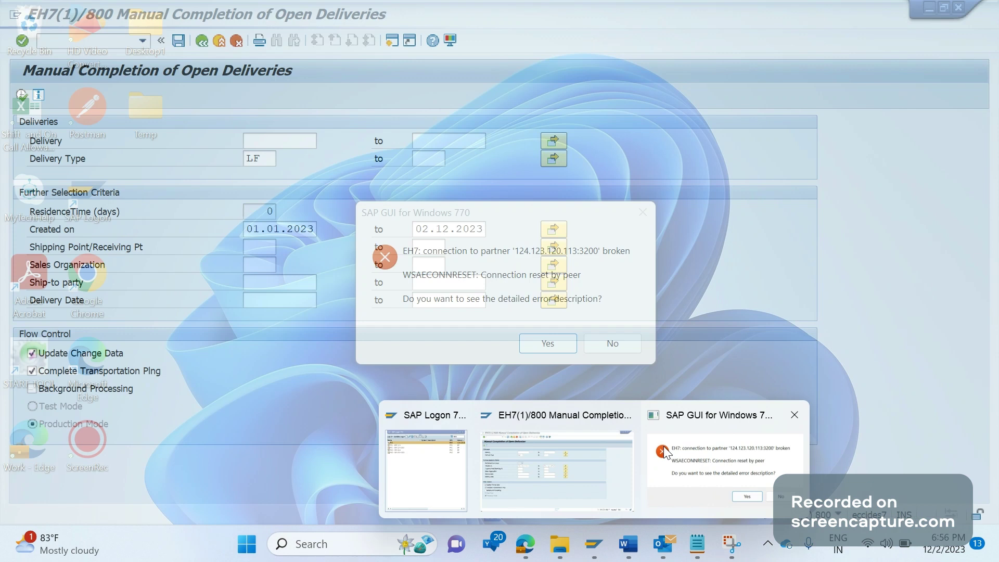
pyautogui.click(665, 452)
pyautogui.click(617, 350)
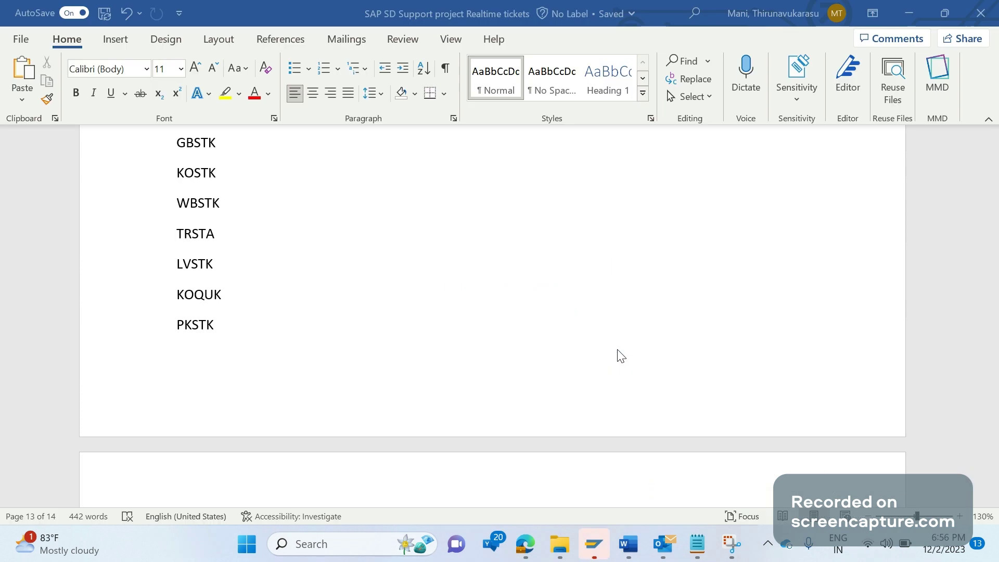
pyautogui.click(598, 541)
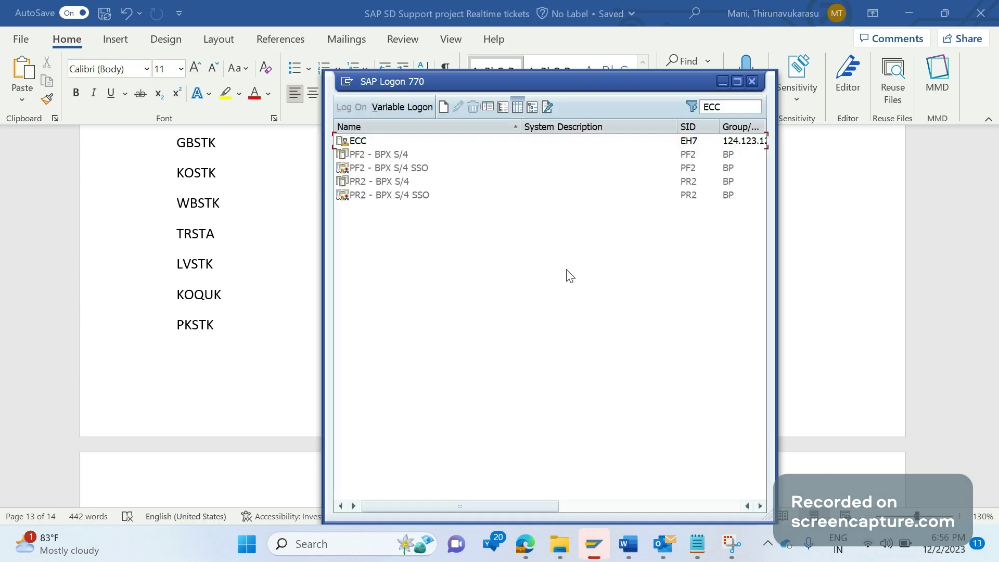
pyautogui.doubleClick(370, 142)
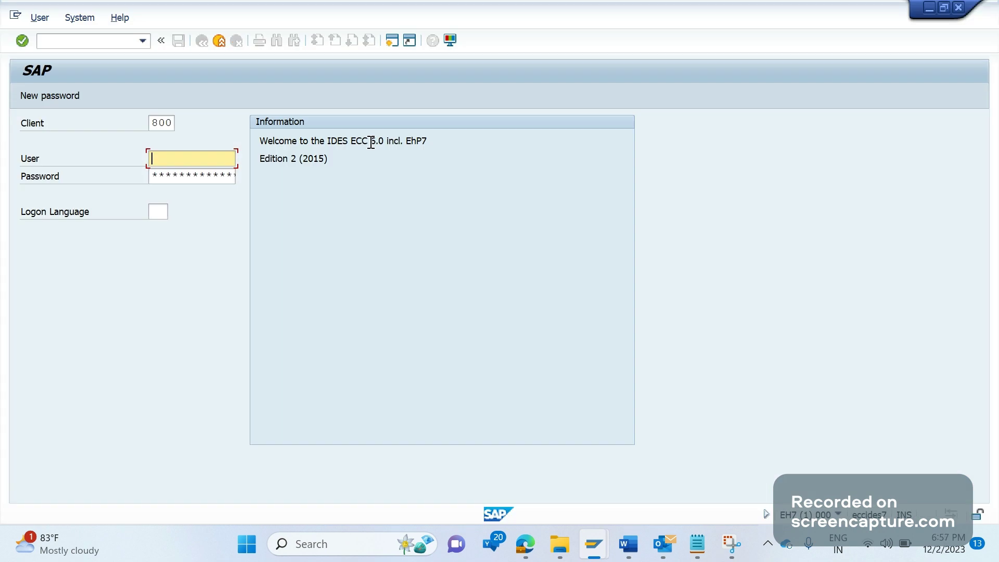
# Log on to ECC with the user name and account password.
pyautogui.write('CO')
pyautogui.press('Tab')
pyautogui.hotkey('shift', 'Tab')
pyautogui.write('common')
pyautogui.press('Tab')
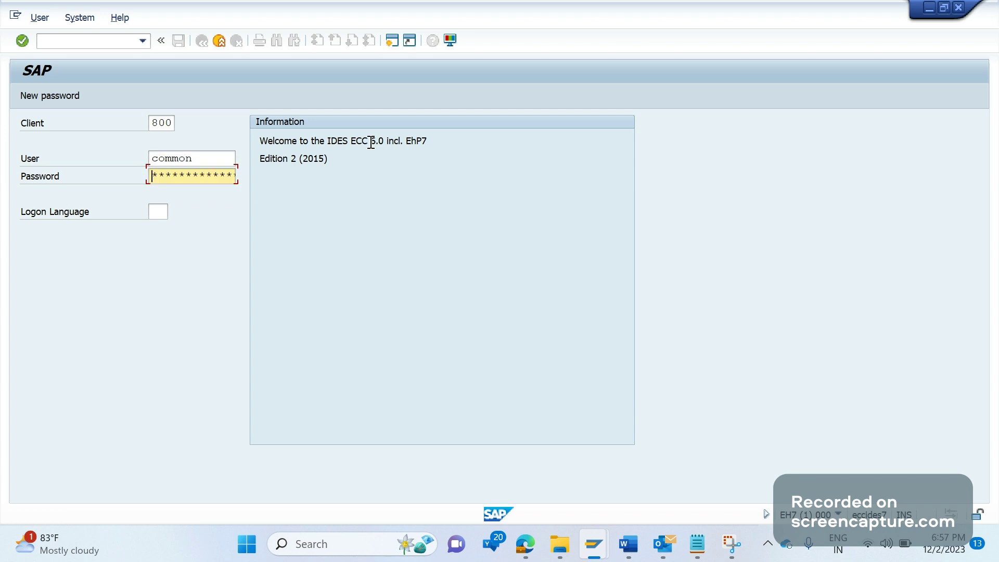
pyautogui.write('***********')
pyautogui.press('Return')
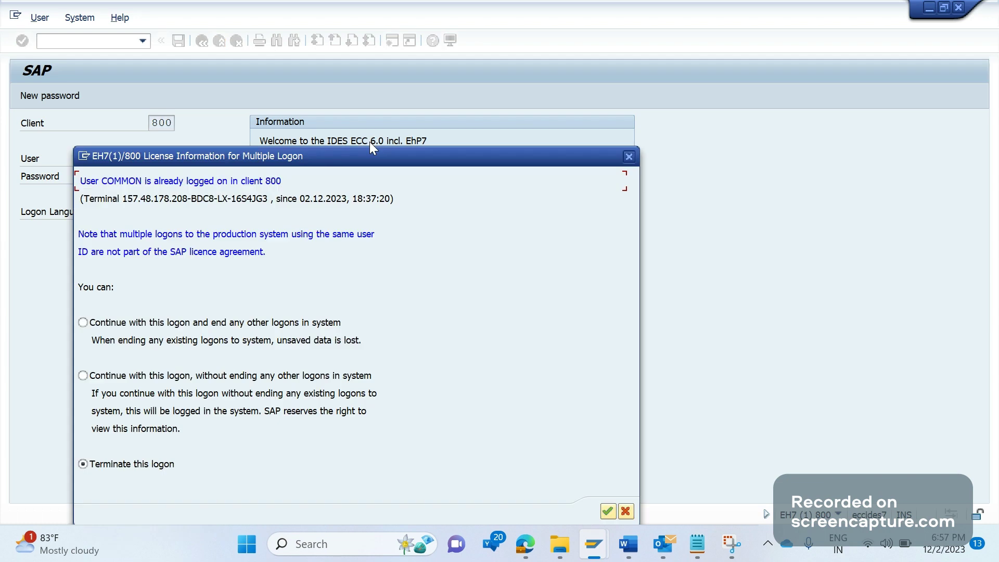
# Continue while ending other logons, then run transaction VL_COMPLETE.
pyautogui.click(314, 323)
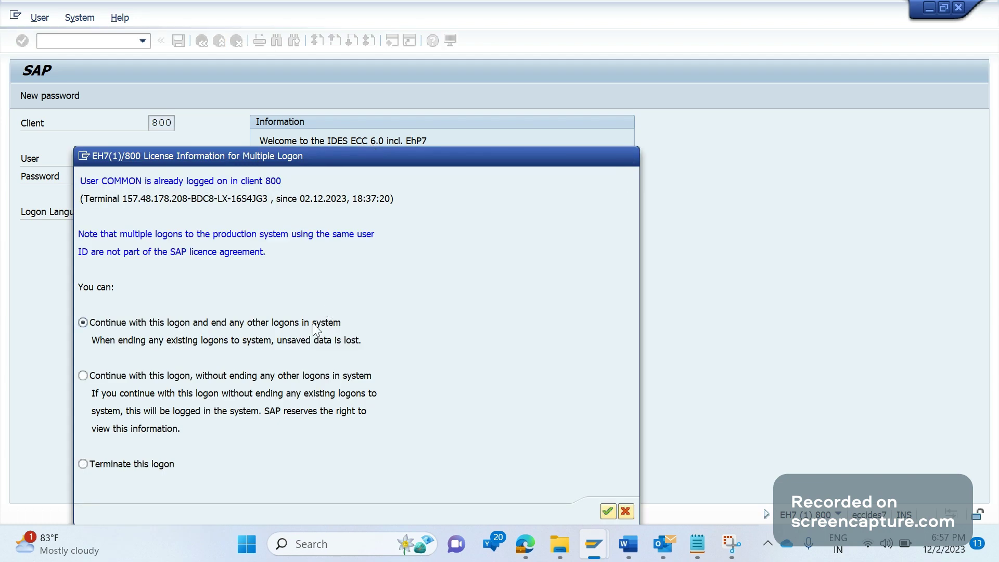
pyautogui.press('Return')
pyautogui.write('vl_complete')
pyautogui.press('Return')
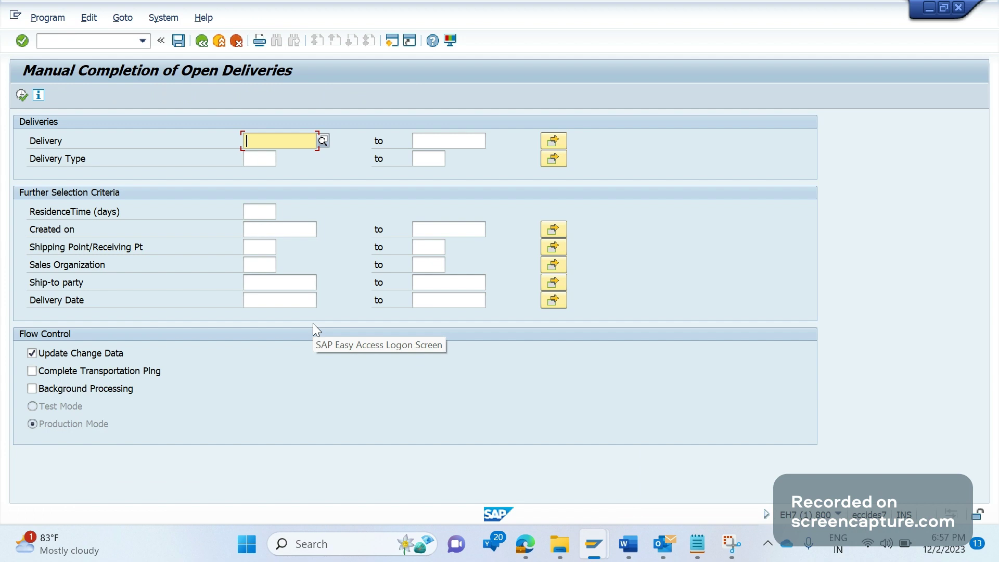
# Set Delivery Type to LF and tick Complete Transportation Plng.
pyautogui.click(266, 162)
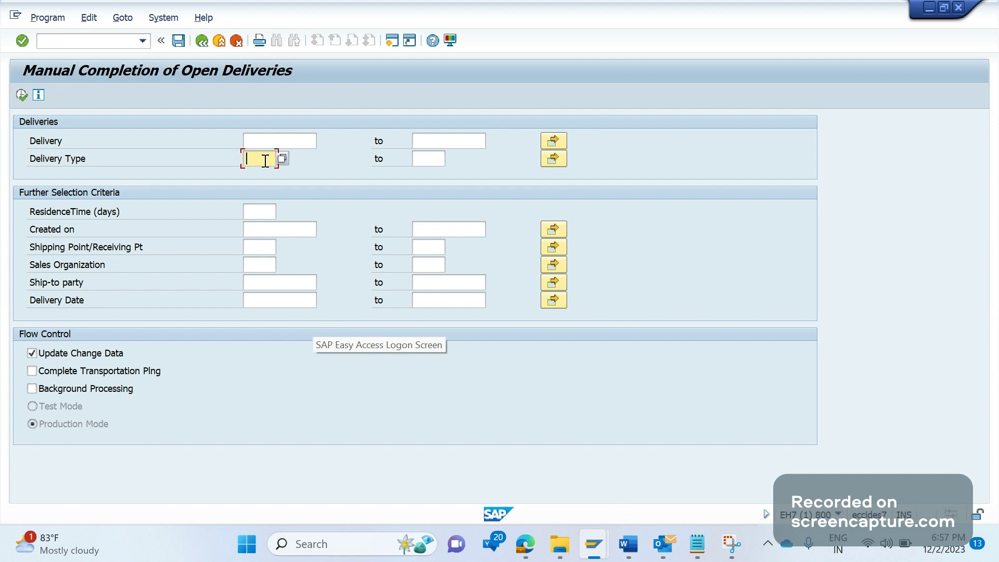
pyautogui.click(258, 236)
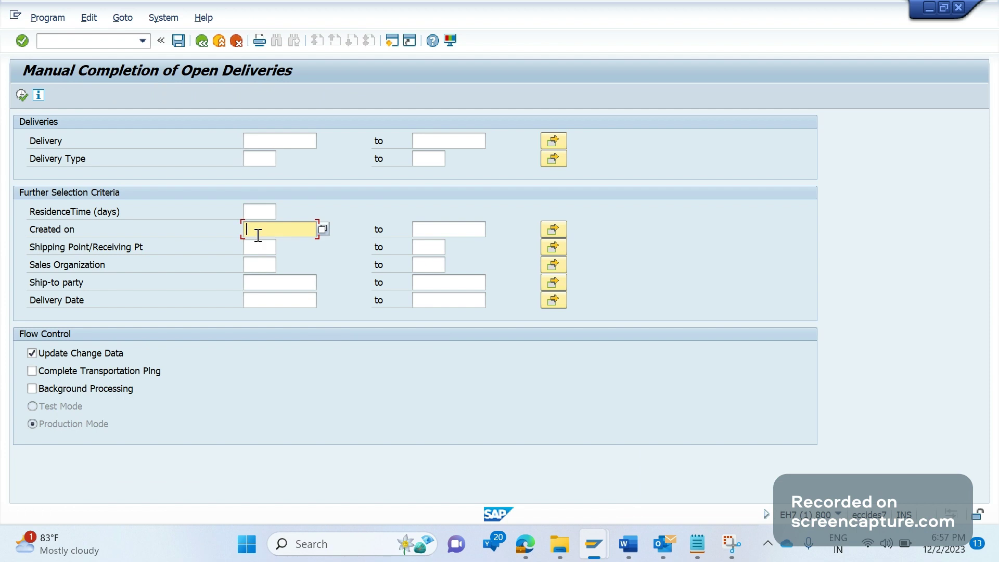
pyautogui.click(259, 160)
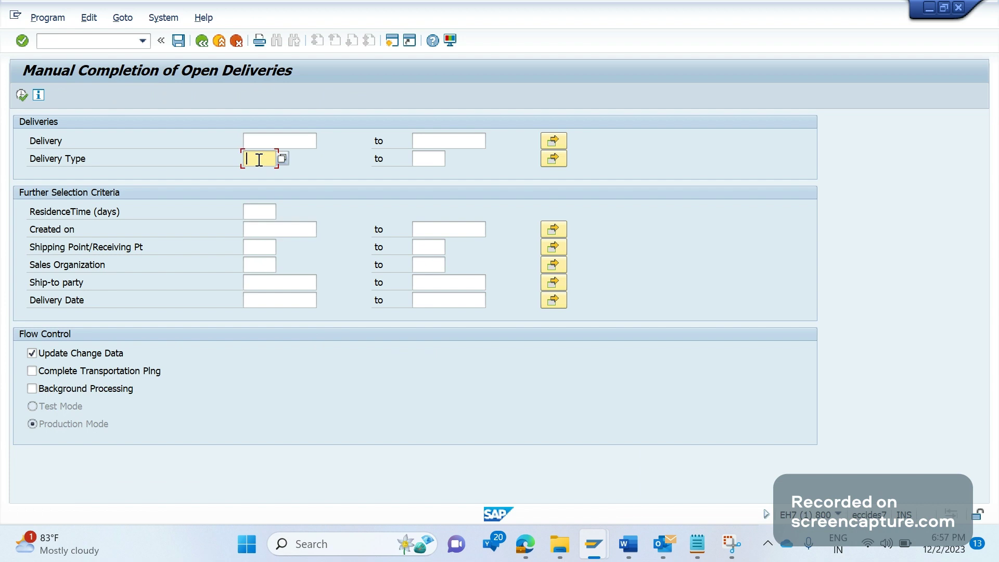
pyautogui.write('LF')
pyautogui.click(99, 371)
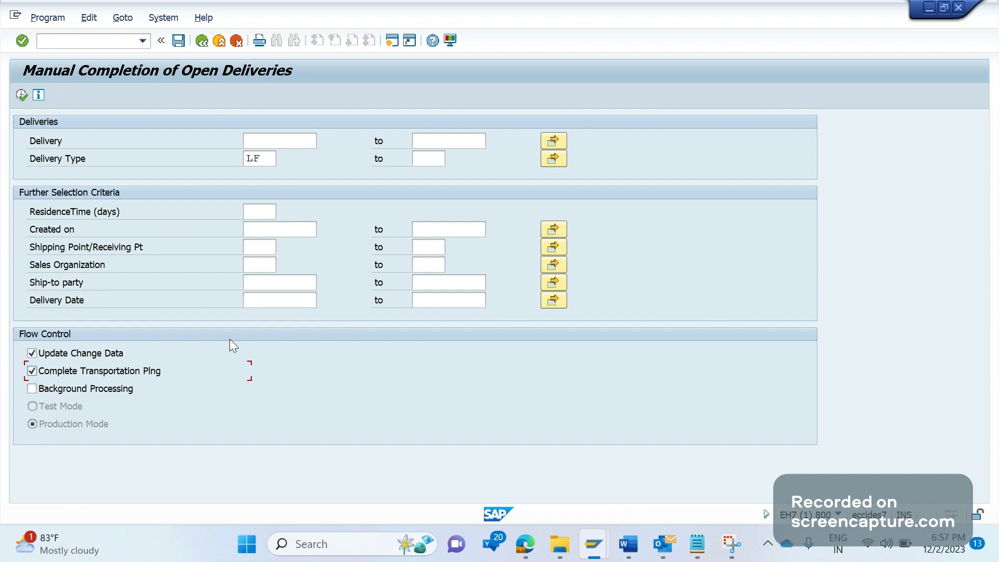
# Set Created on from 01012023 to 02122023 and execute the selection.
pyautogui.click(266, 230)
pyautogui.click(266, 231)
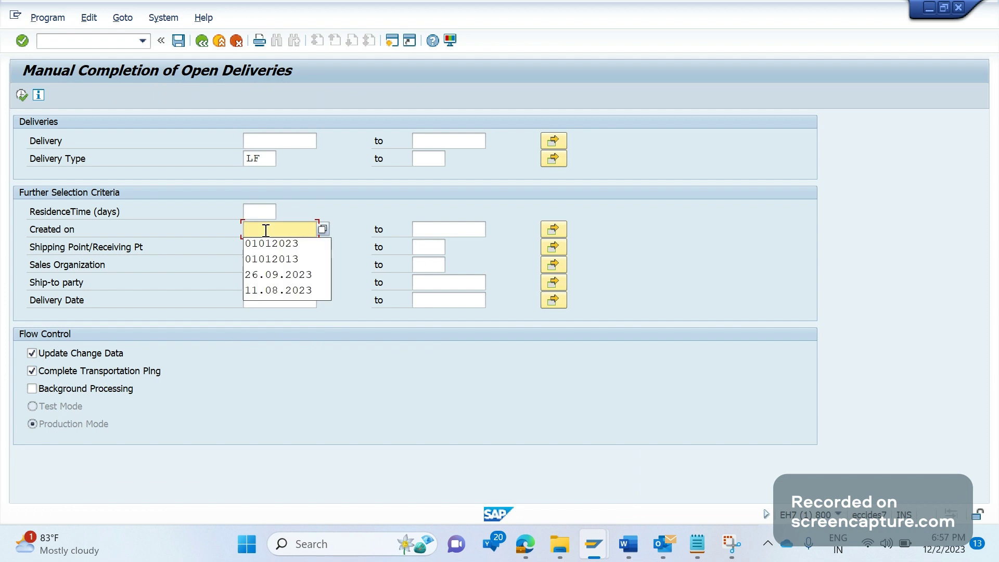
pyautogui.press('Down')
pyautogui.press('Tab')
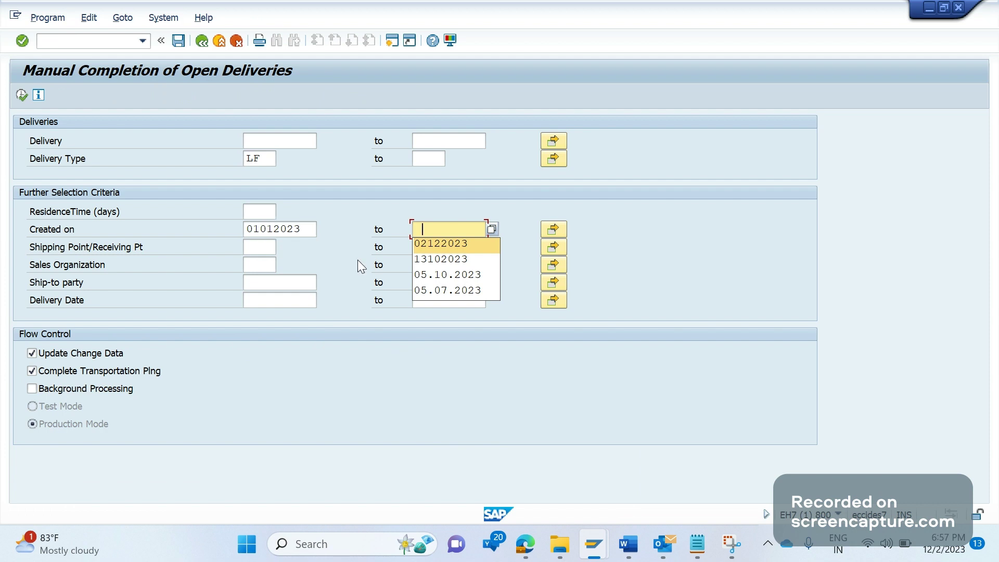
pyautogui.click(427, 243)
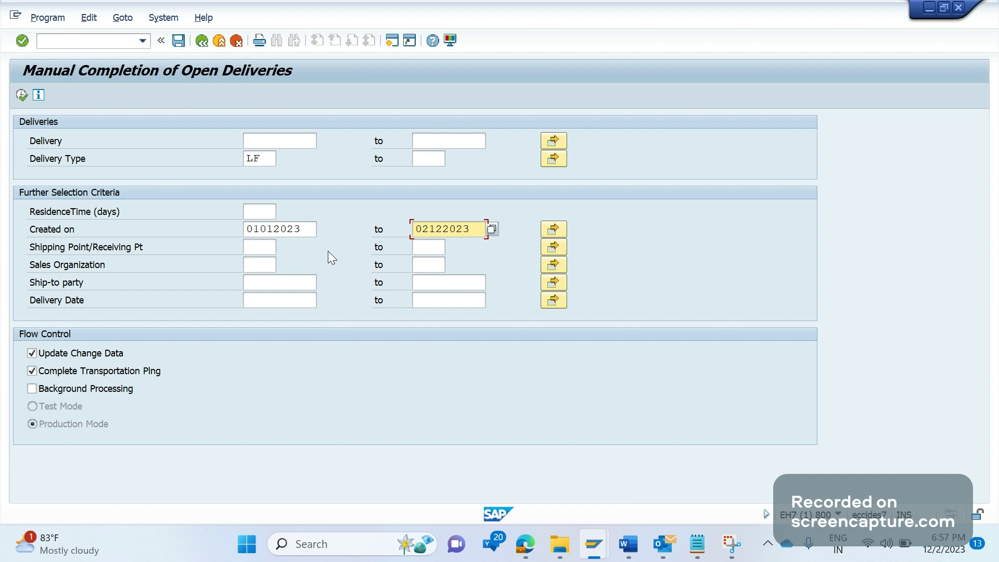
pyautogui.click(23, 95)
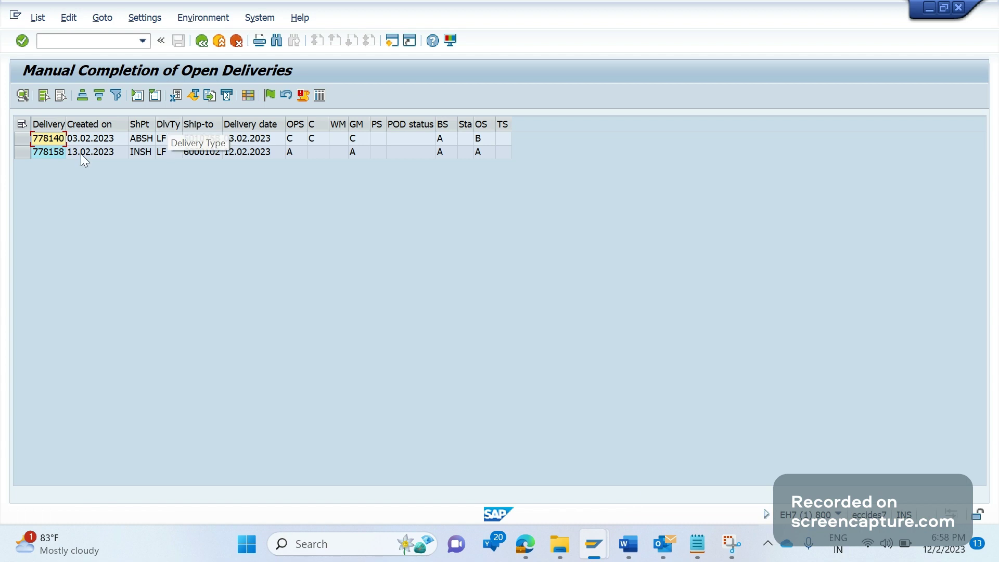
# Select delivery 778140 in the list and choose Complete Deliveries for it.
pyautogui.moveTo(66, 130); pyautogui.dragTo(87, 132)
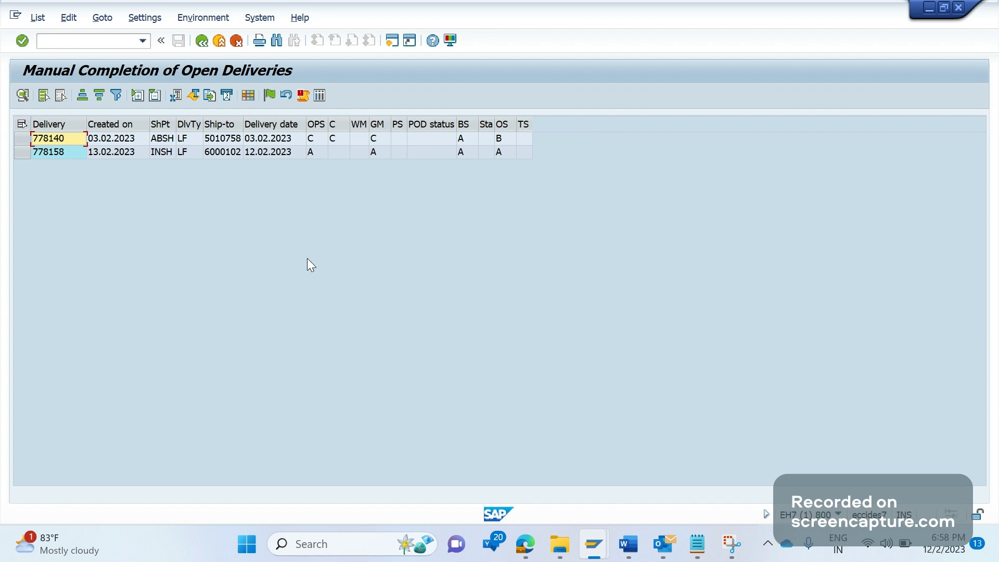
pyautogui.click(319, 138)
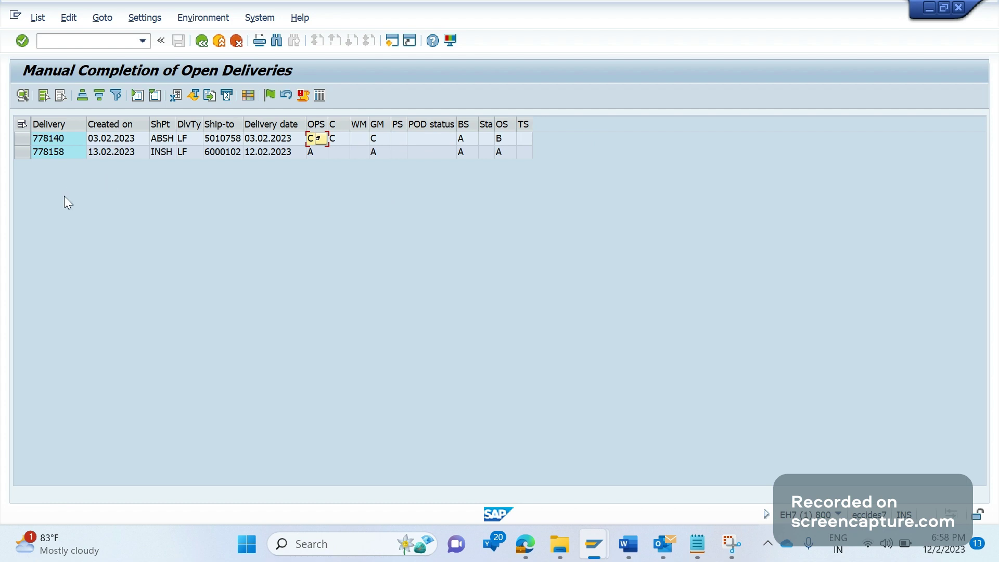
pyautogui.click(22, 138)
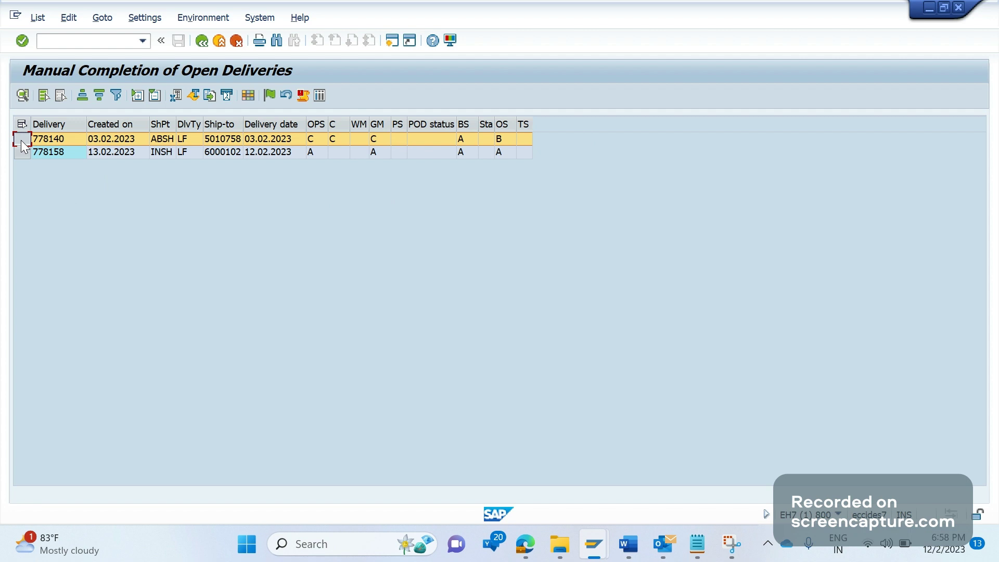
pyautogui.click(267, 101)
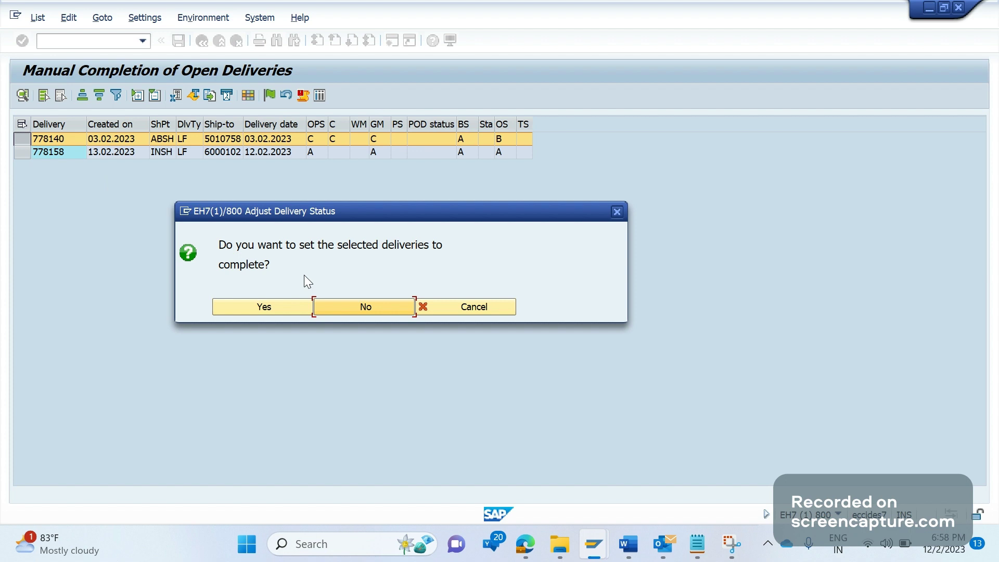
# Answer Yes to set delivery 778140 to complete.
pyautogui.click(284, 306)
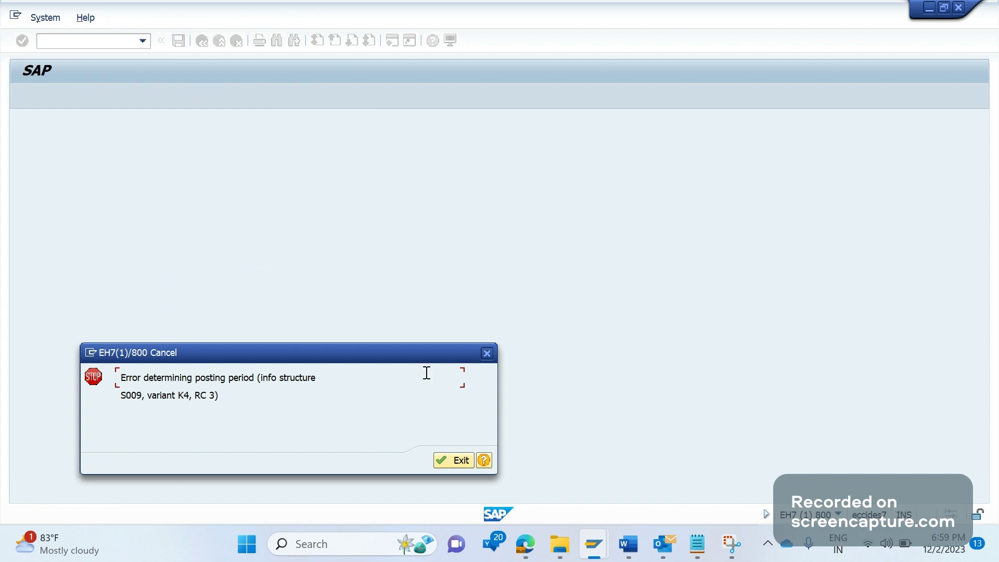
# Reopen VL_COMPLETE, enter Delivery Type LF and tick Complete Transportation Plng.
pyautogui.click(451, 462)
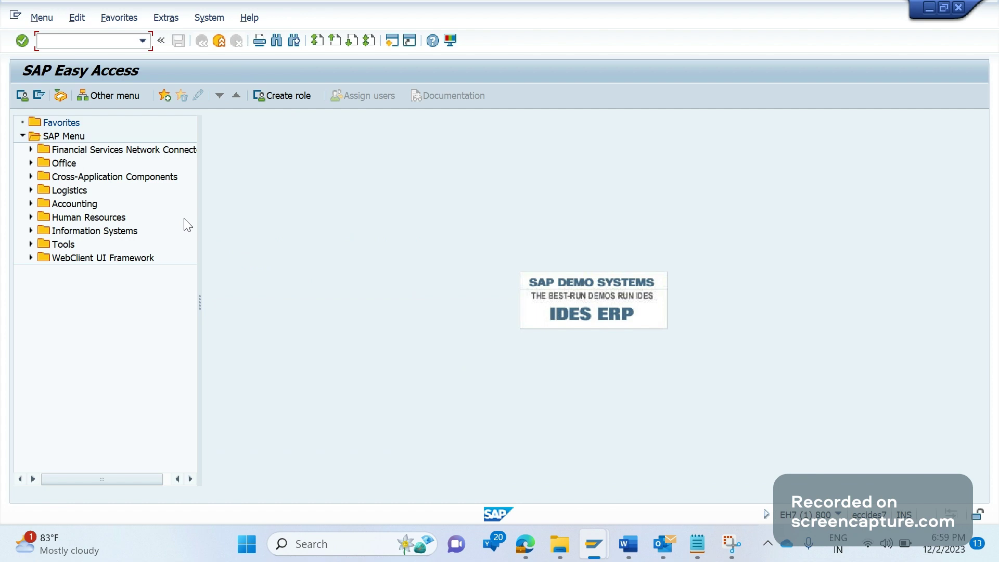
pyautogui.write('VL_COMPLETE')
pyautogui.press('Return')
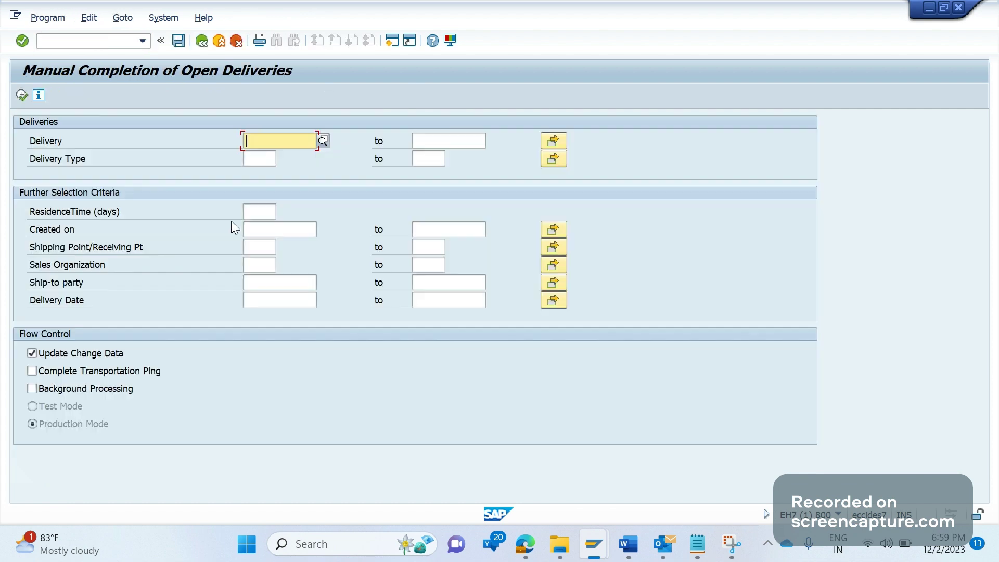
pyautogui.click(258, 162)
pyautogui.write('LO')
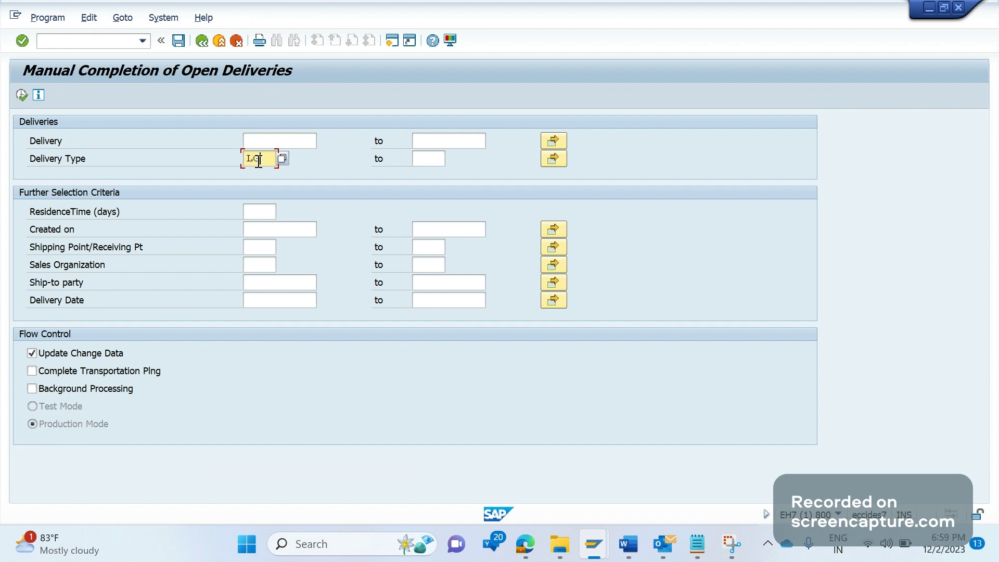
pyautogui.click(137, 370)
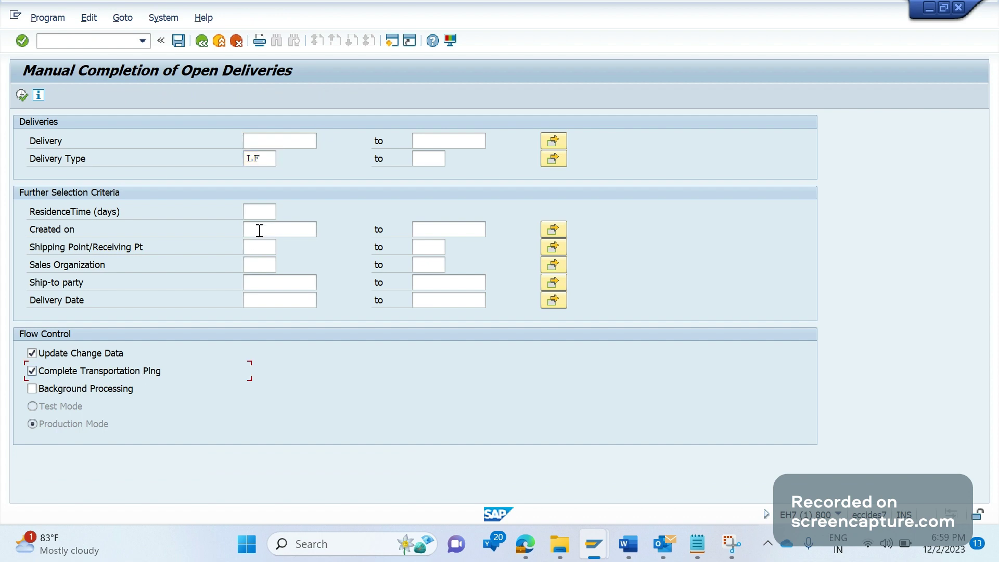
# Set Created on from 01012020 to 02122023 and execute the search.
pyautogui.click(259, 230)
pyautogui.press('Return')
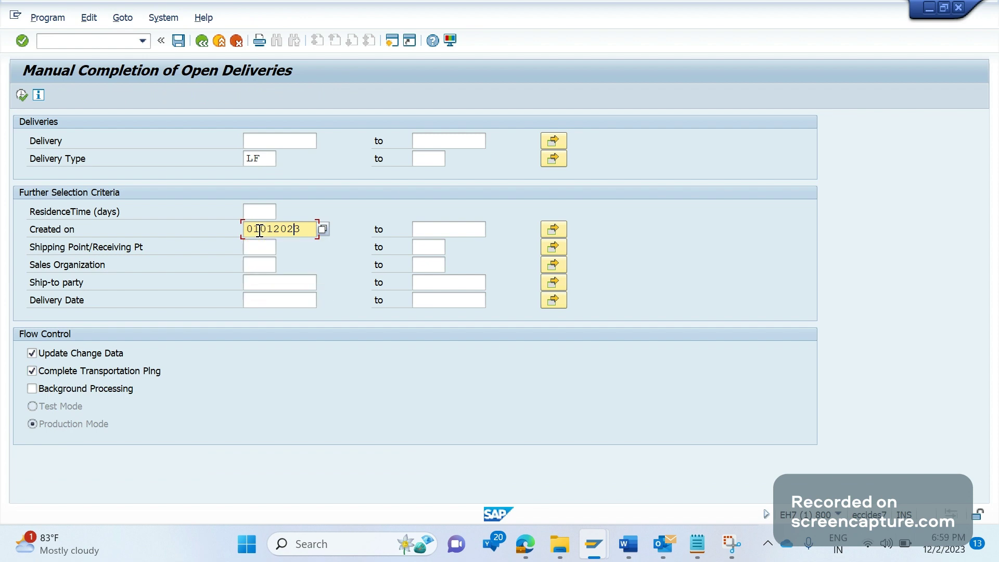
pyautogui.press('Delete')
pyautogui.write('0')
pyautogui.press('Tab')
pyautogui.press('Down')
pyautogui.press('Return')
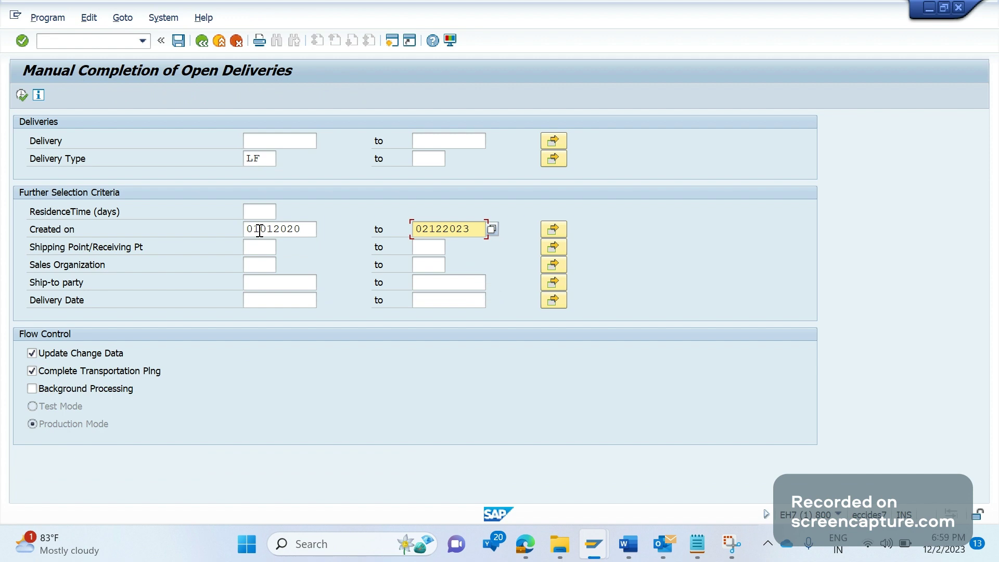
pyautogui.click(21, 95)
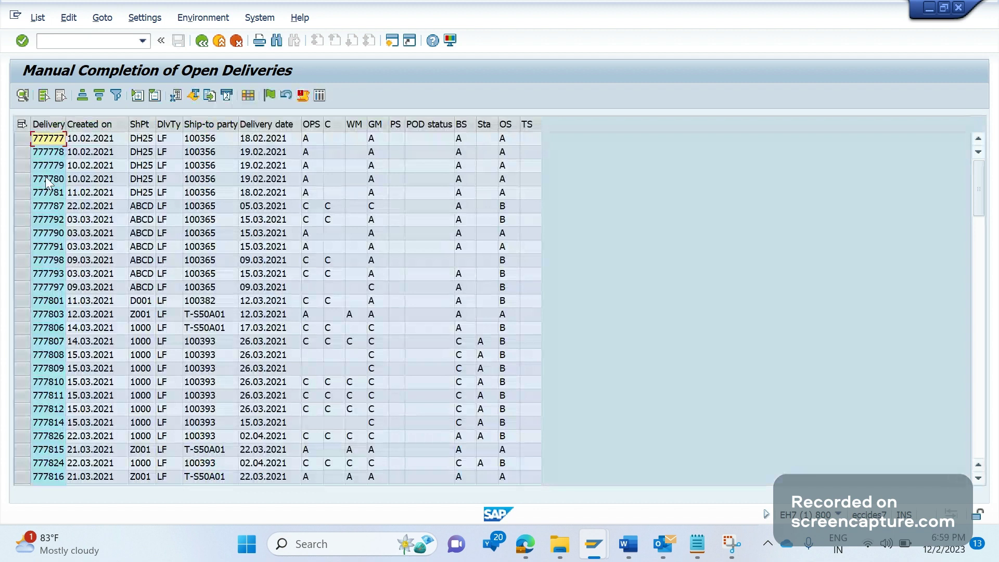
# Select delivery 777777, choose Complete Deliveries and confirm with Yes.
pyautogui.click(21, 138)
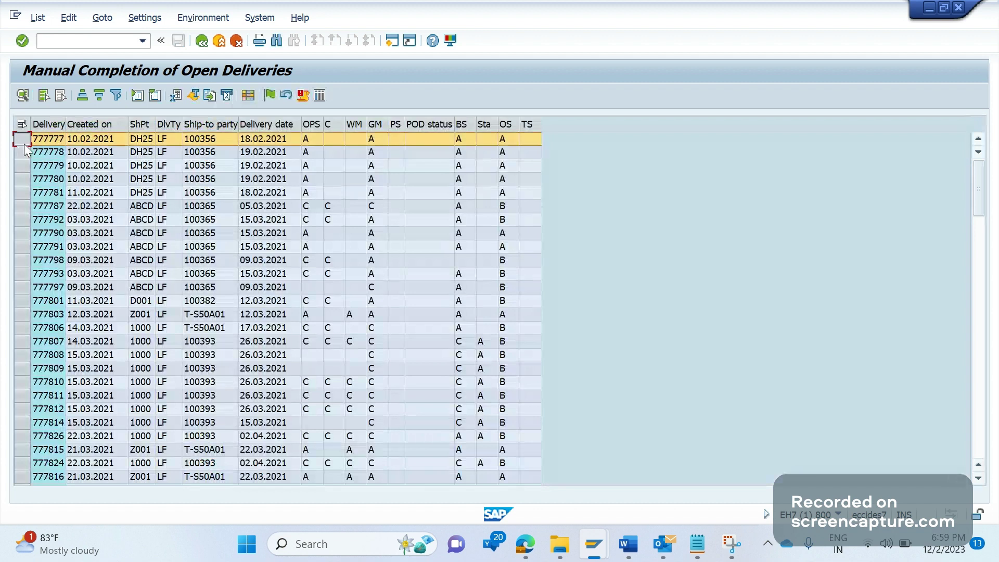
pyautogui.click(267, 95)
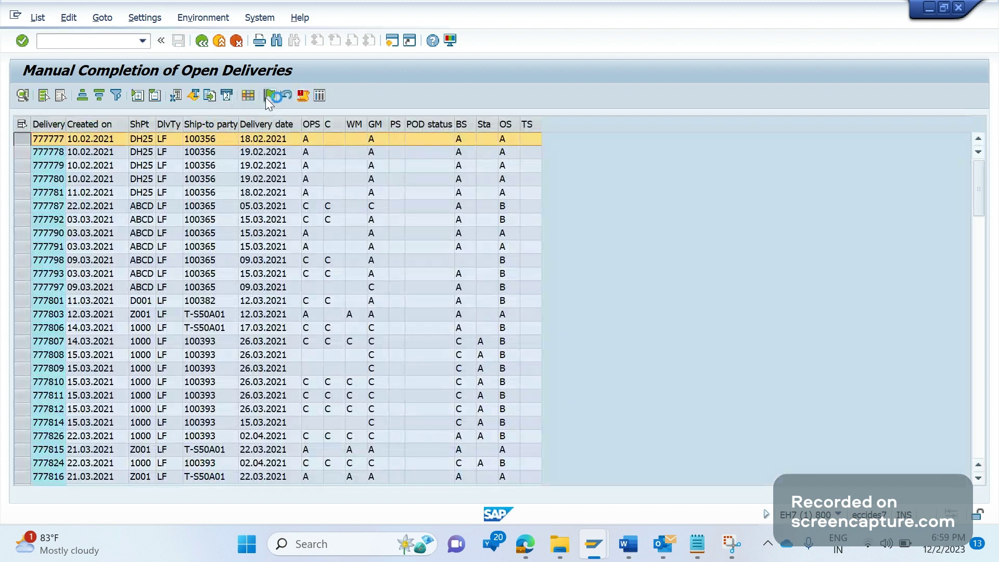
pyautogui.click(275, 309)
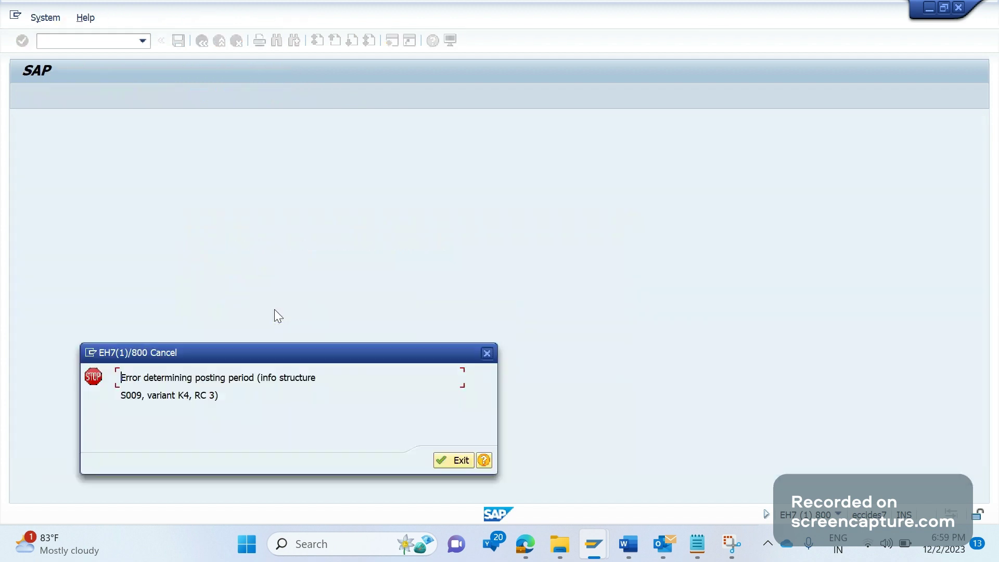
# Dismiss the posting-period error and rerun VL_COMPLETE from the transaction history.
pyautogui.click(454, 460)
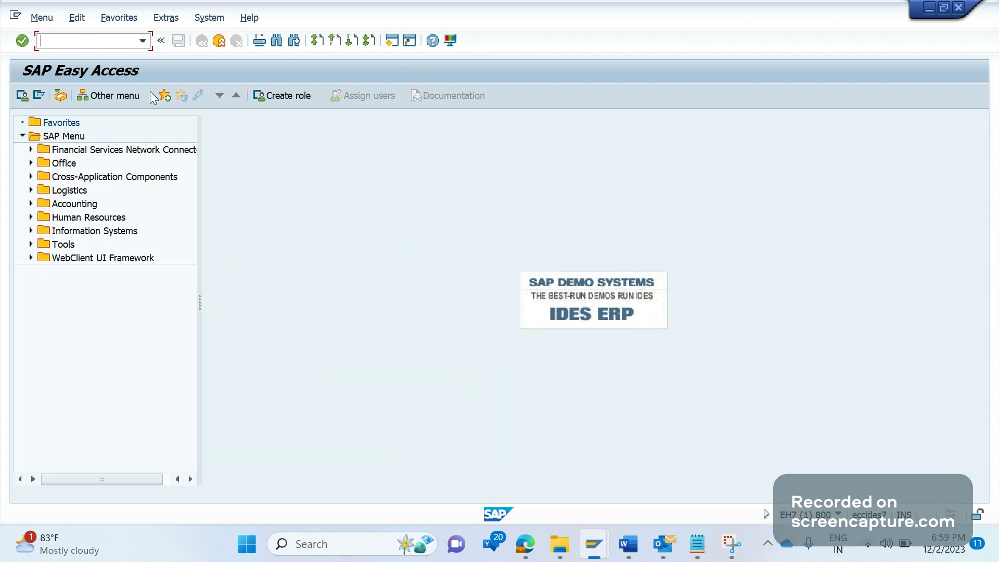
pyautogui.click(142, 41)
pyautogui.click(139, 56)
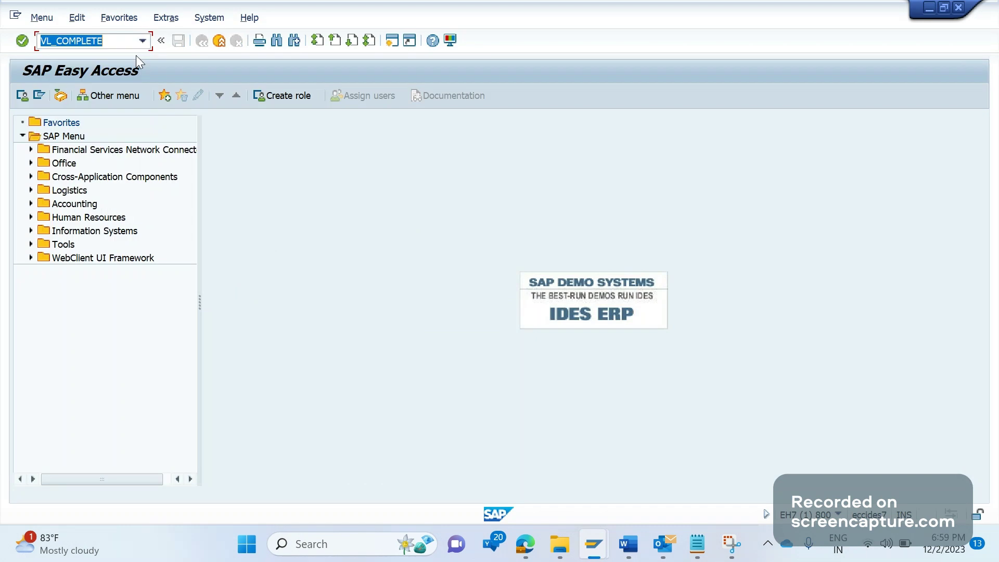
pyautogui.press('Return')
# Set Created on from 01012020 to 02122023, no delivery type, and execute.
pyautogui.click(250, 163)
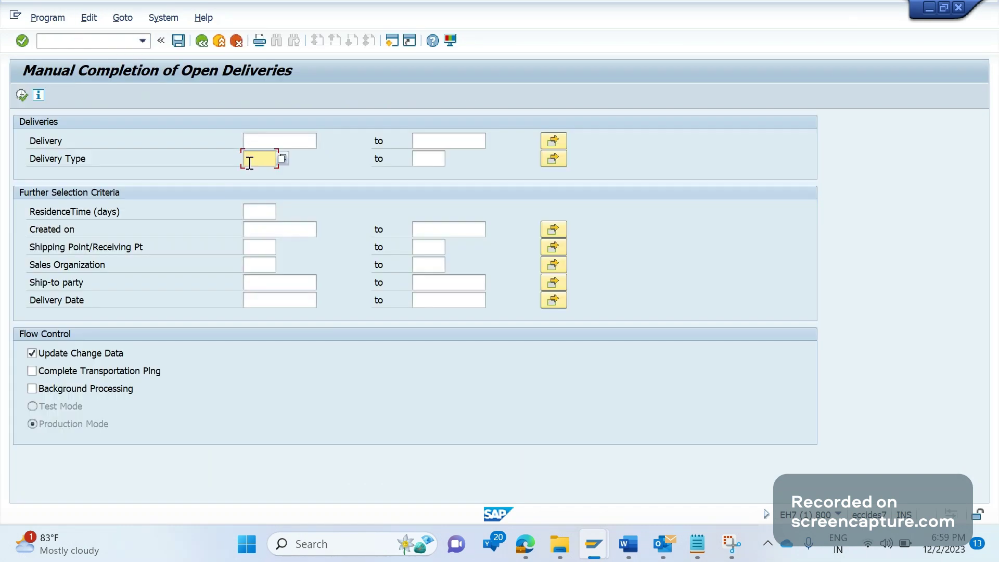
pyautogui.click(253, 229)
pyautogui.press('Down')
pyautogui.press('Tab')
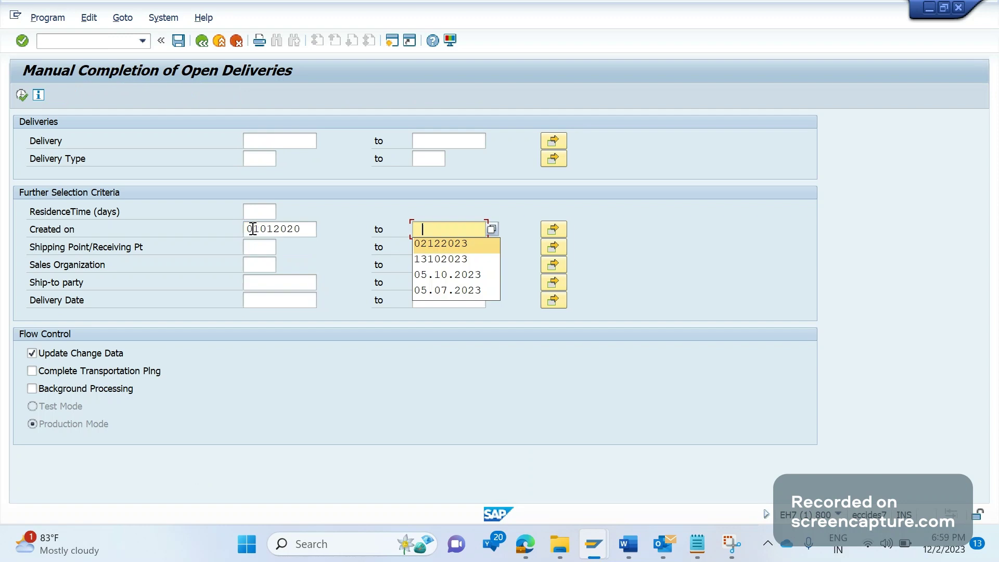
pyautogui.press('Return')
pyautogui.click(22, 95)
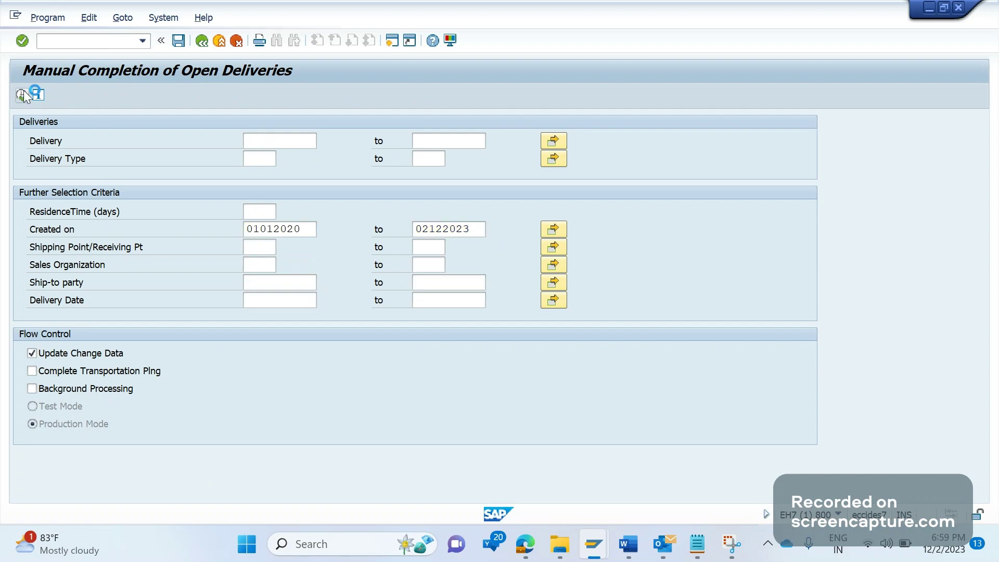